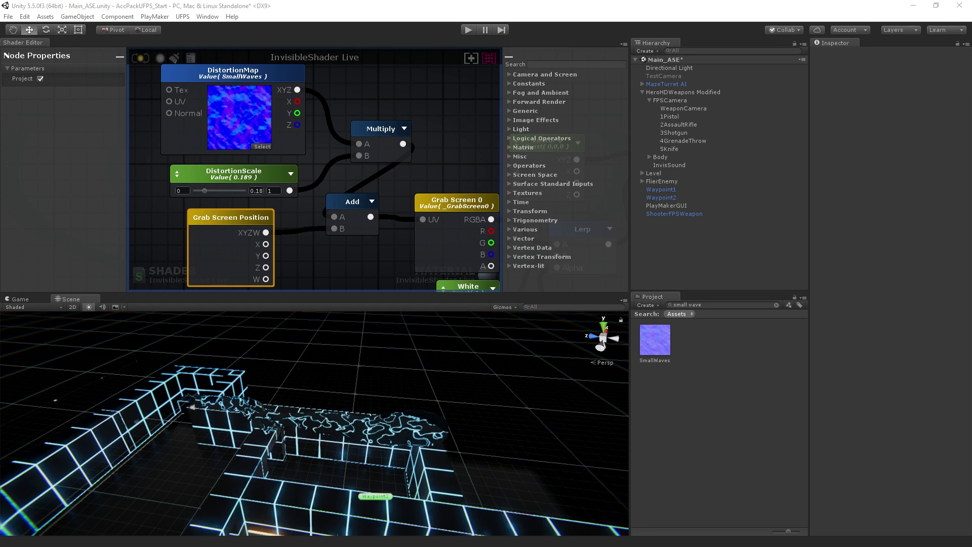
- Add a Time Parameters node to the shader graph in the empty area before the DistortionMap node
middle_drag(223, 158, 375, 178)
right_click(165, 174)
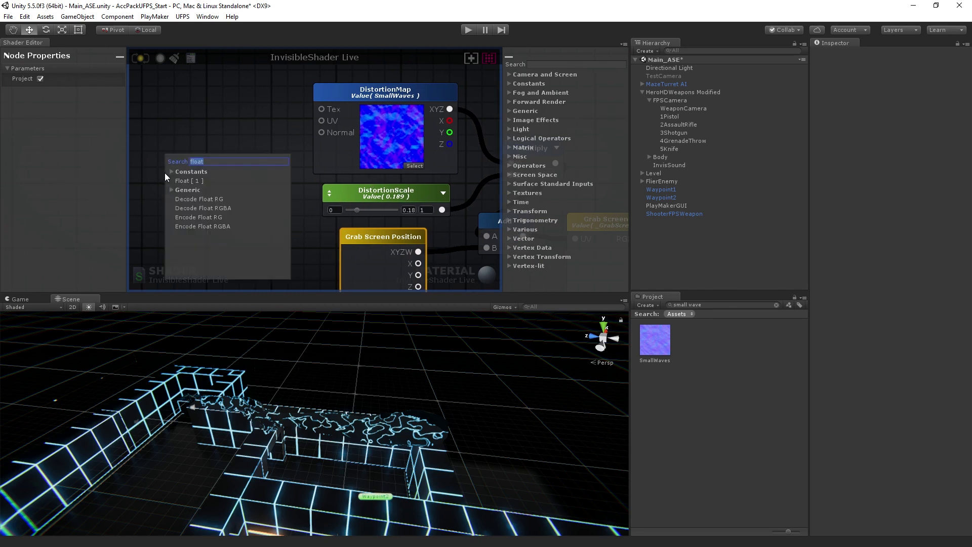
key(BackSpace)
text(Ti)
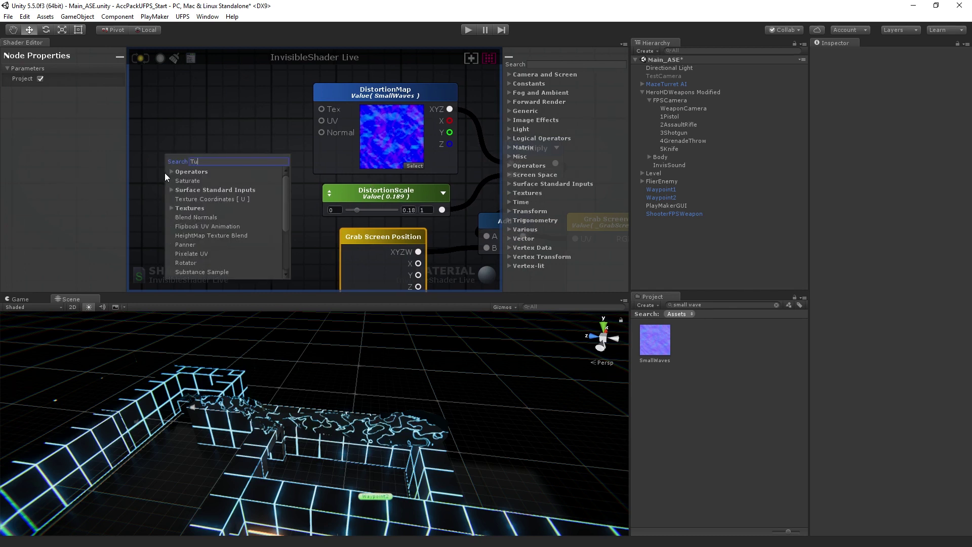
text(me)
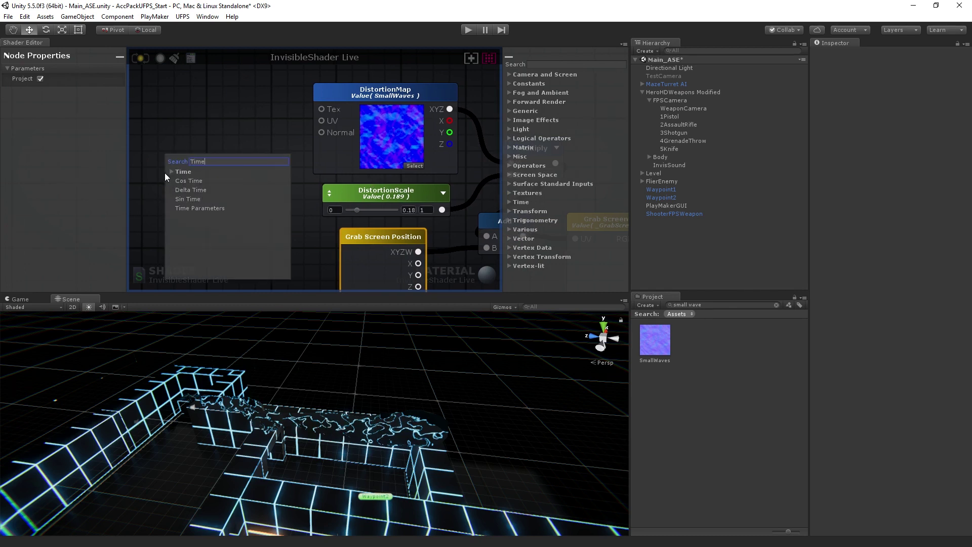
click(206, 211)
drag(215, 183, 169, 173)
middle_drag(269, 224, 288, 213)
mouse_move(168, 159)
mouse_down()
mouse_move(212, 172)
mouse_move(181, 169)
mouse_up()
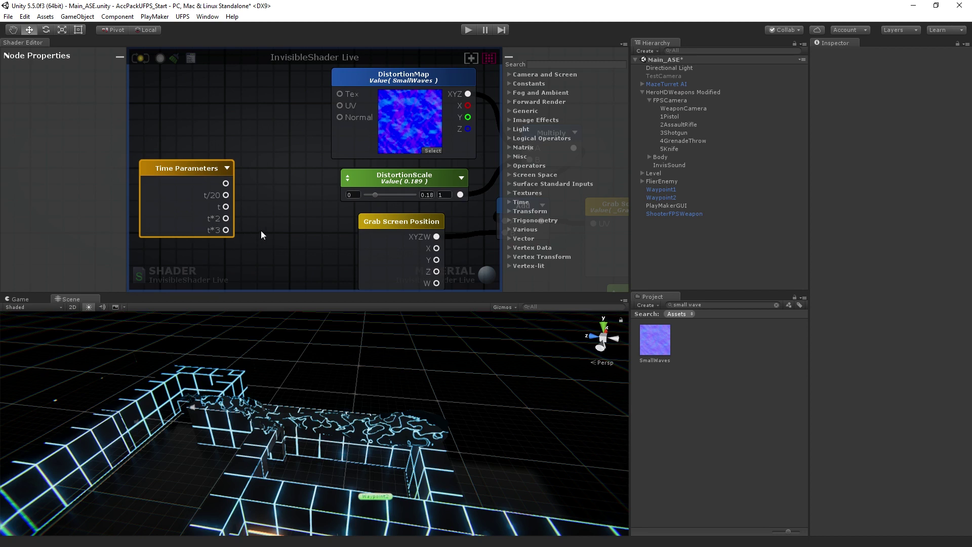
- Reposition the Time Parameters node and place the Grab Screen Position node just below it, leaving space before the DistortionMap
middle_drag(299, 249, 309, 247)
middle_drag(412, 221, 382, 233)
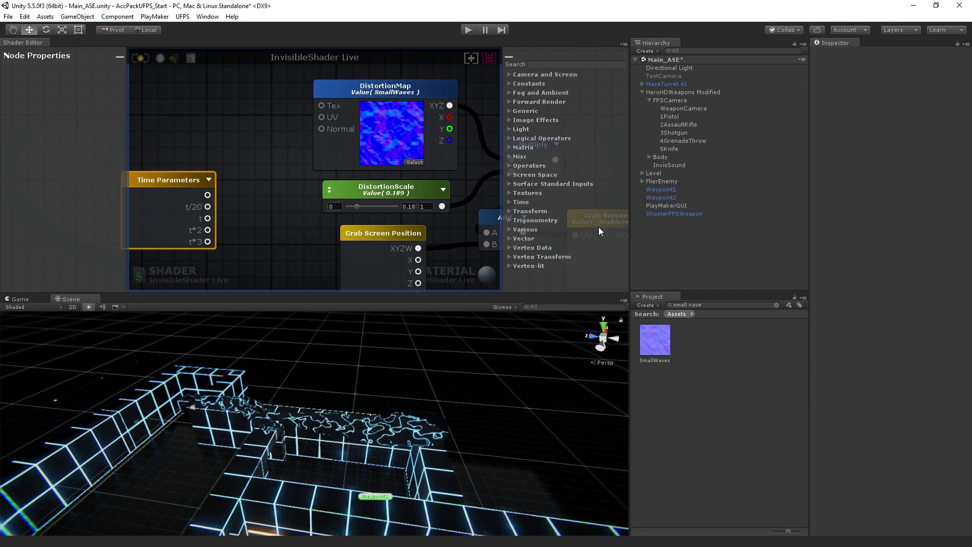
click(302, 247)
drag(366, 235, 279, 255)
middle_drag(408, 245, 433, 223)
middle_drag(249, 191, 302, 177)
right_click(239, 135)
drag(240, 147, 185, 128)
drag(359, 216, 239, 218)
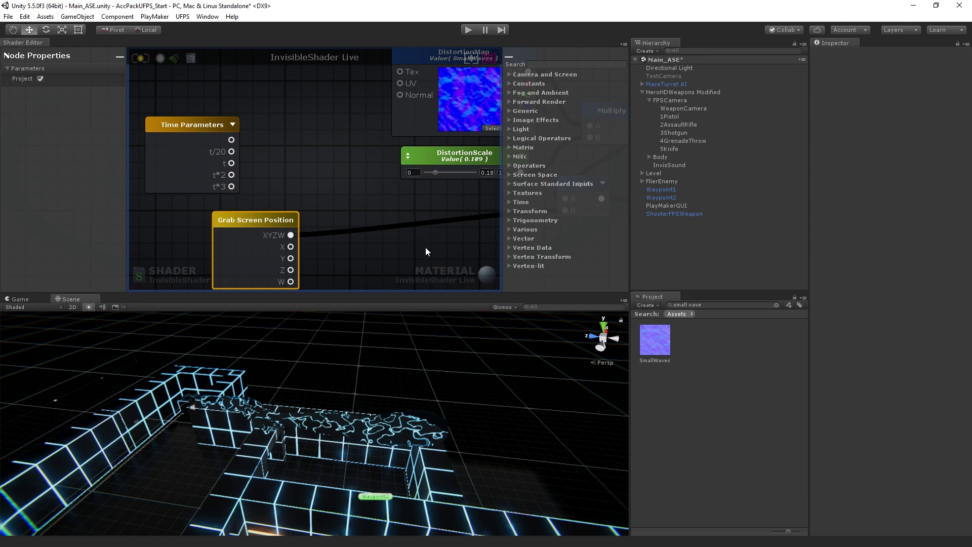
- Add a Swizzle node between the Time Parameters and DistortionMap nodes
right_click(320, 142)
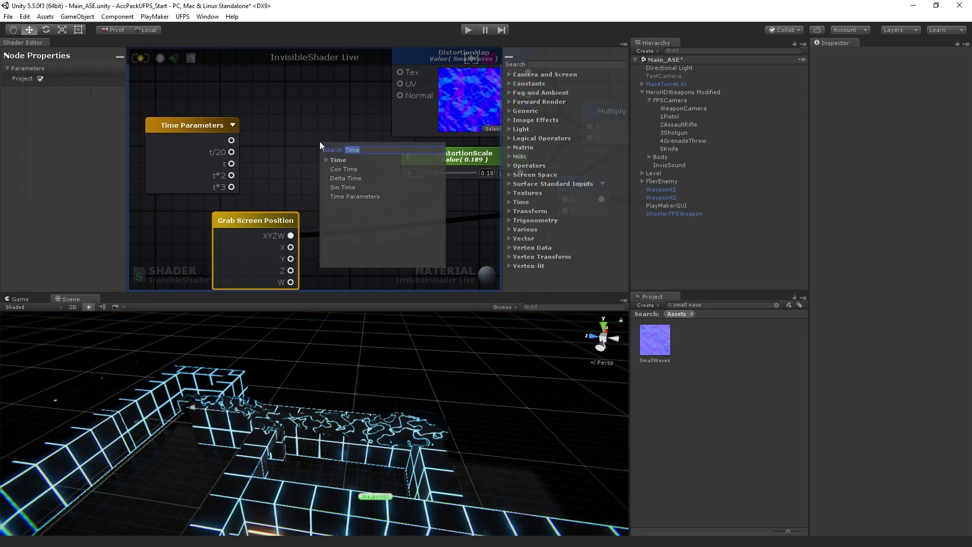
text(swiz)
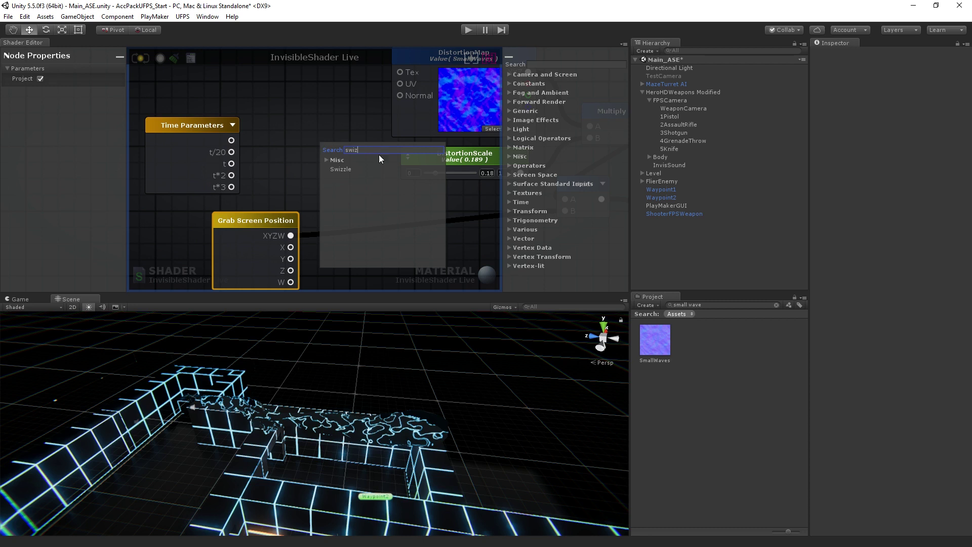
click(369, 169)
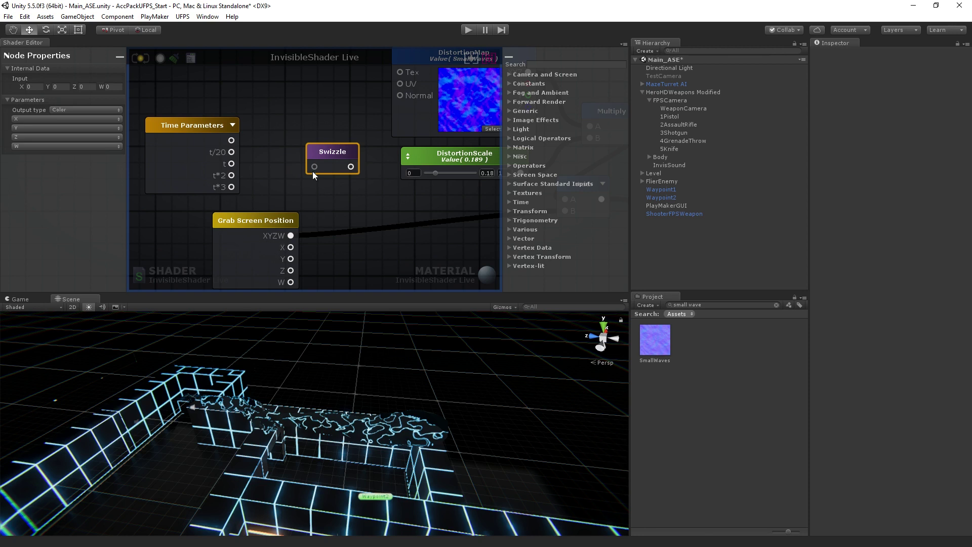
- Set the Swizzle's first channel to Y and fourth channel to X, and change its output type to Vector2
click(29, 118)
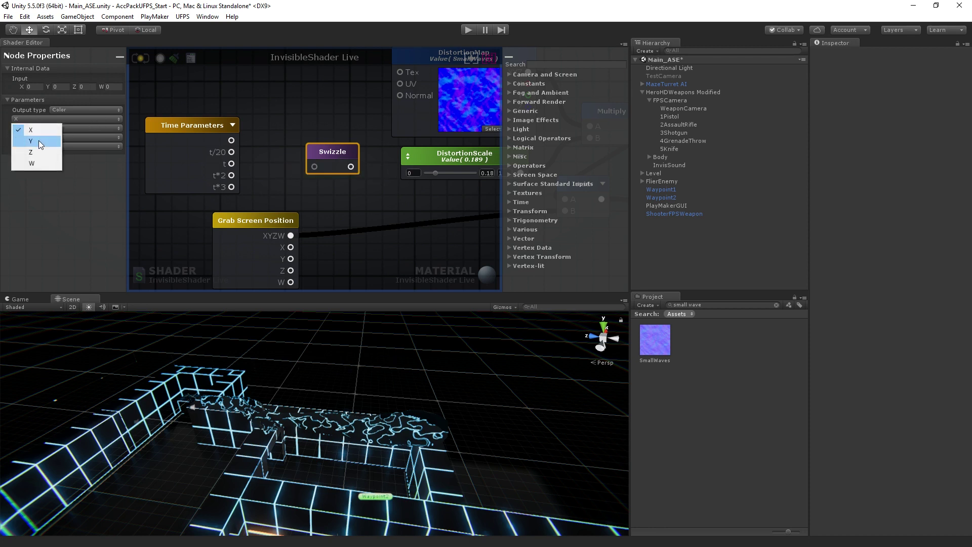
click(39, 141)
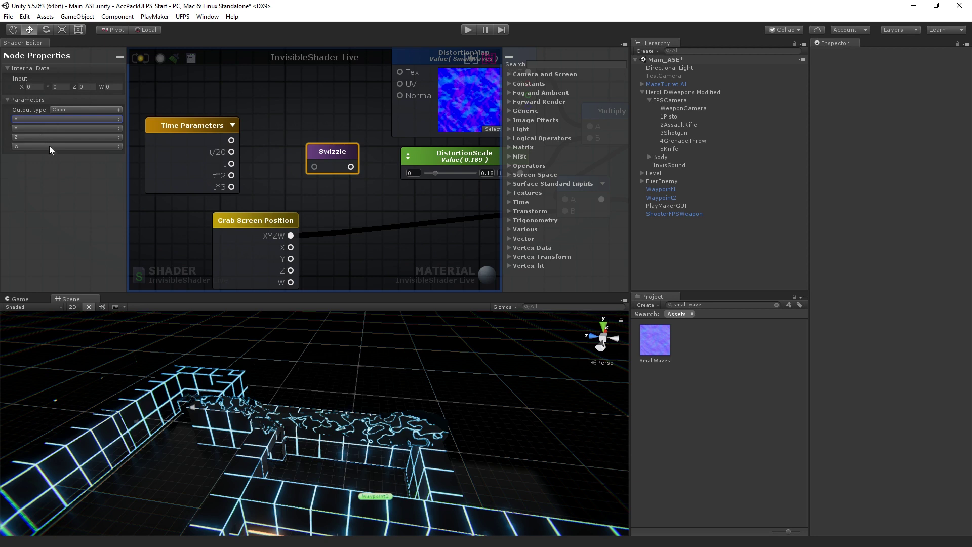
click(51, 146)
click(51, 157)
click(85, 109)
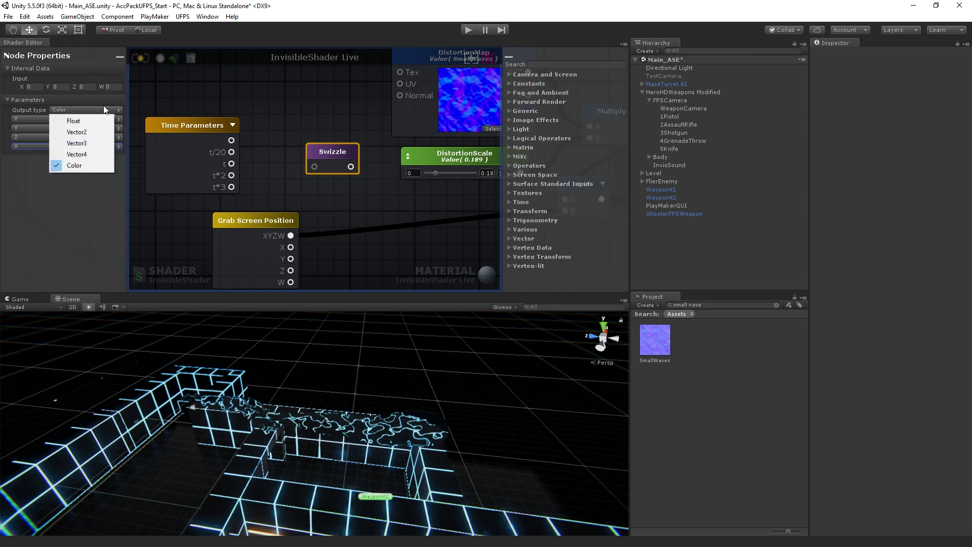
click(95, 133)
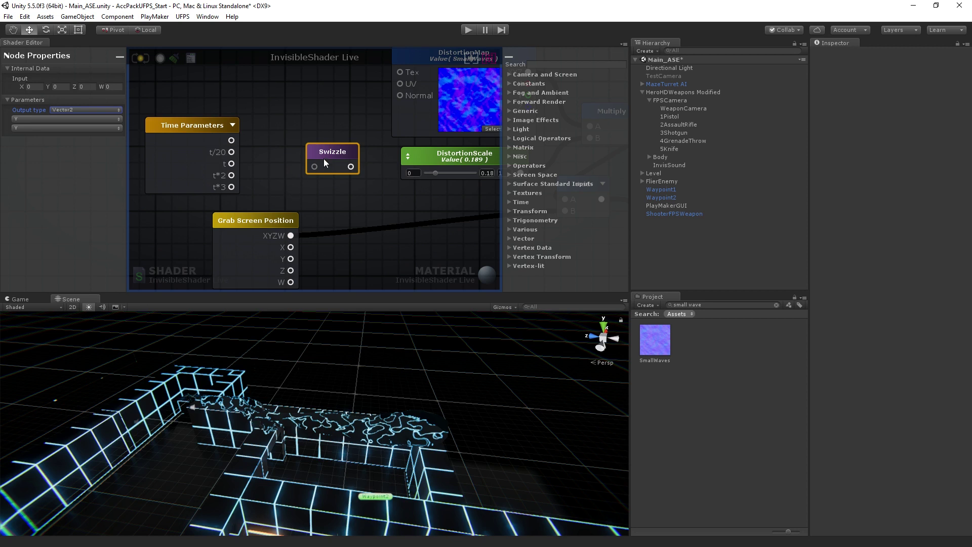
drag(324, 161, 339, 144)
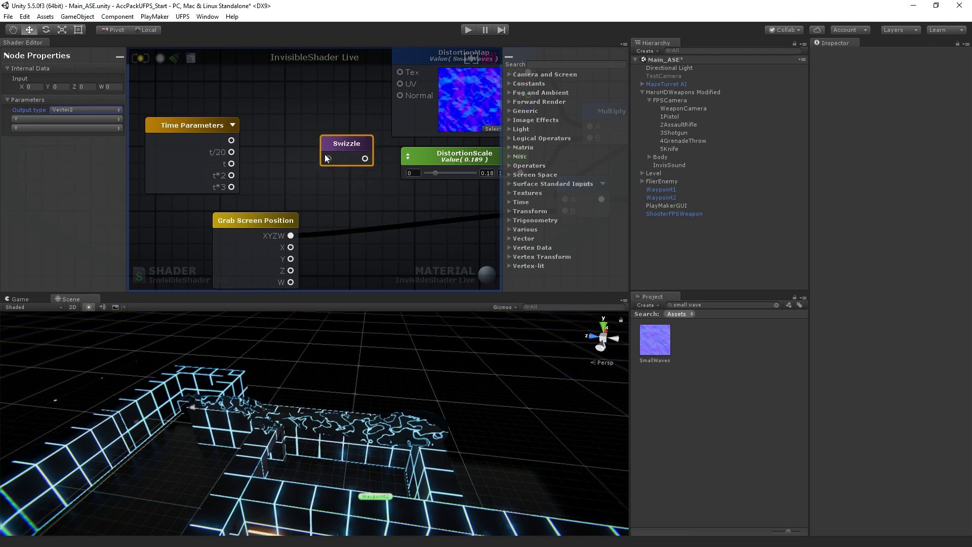
drag(345, 144, 332, 149)
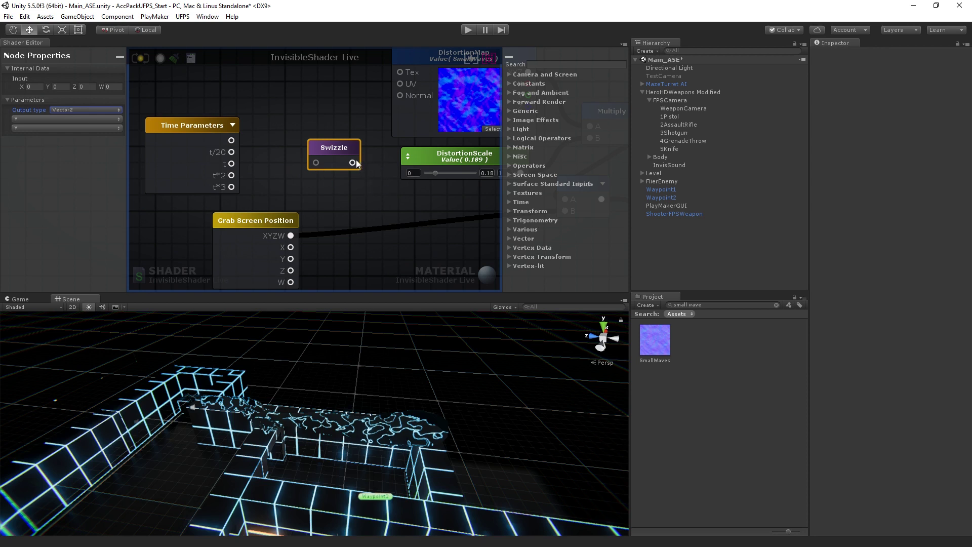
drag(353, 161, 401, 84)
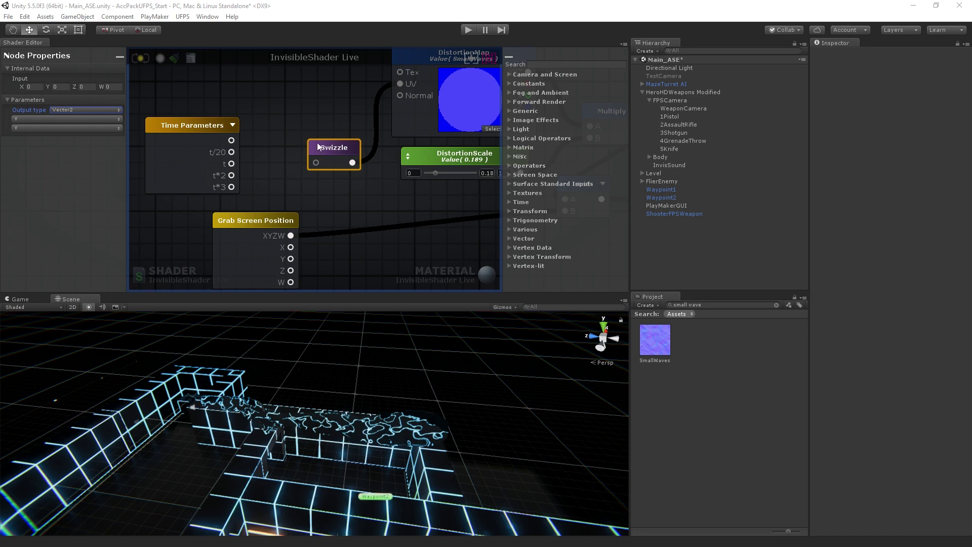
drag(327, 153, 301, 152)
drag(400, 84, 351, 95)
- Add a Multiply node before the DistortionMap and feed the Swizzle output into its B input
right_click(303, 93)
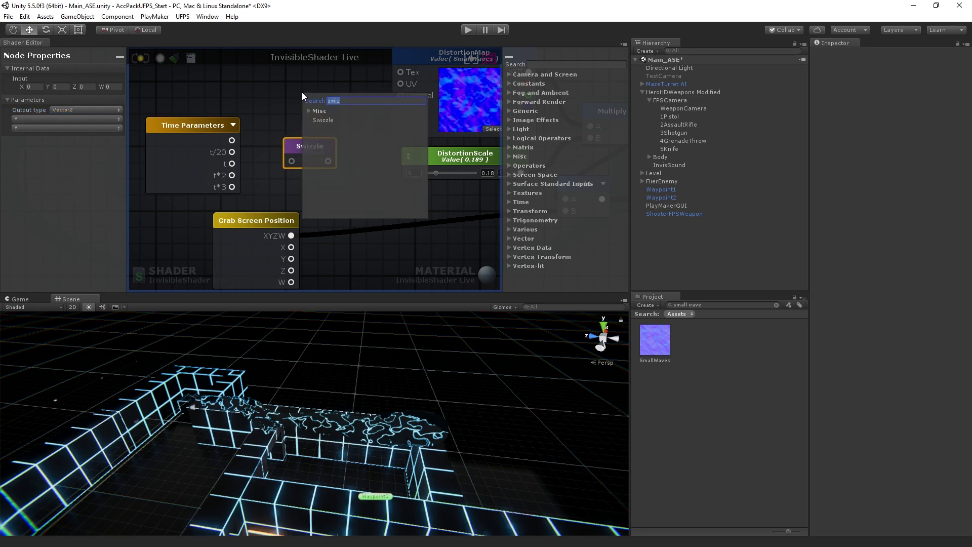
text(mult)
click(348, 121)
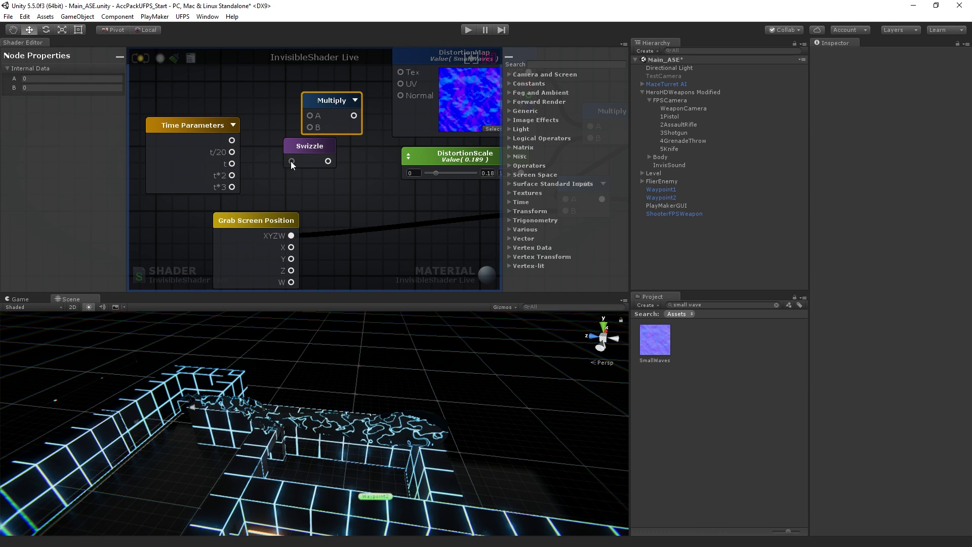
- Create a Float node wired to the Multiply node's A input, and place it above Time Parameters with the Multiply node alongside
drag(297, 163, 251, 93)
text(float)
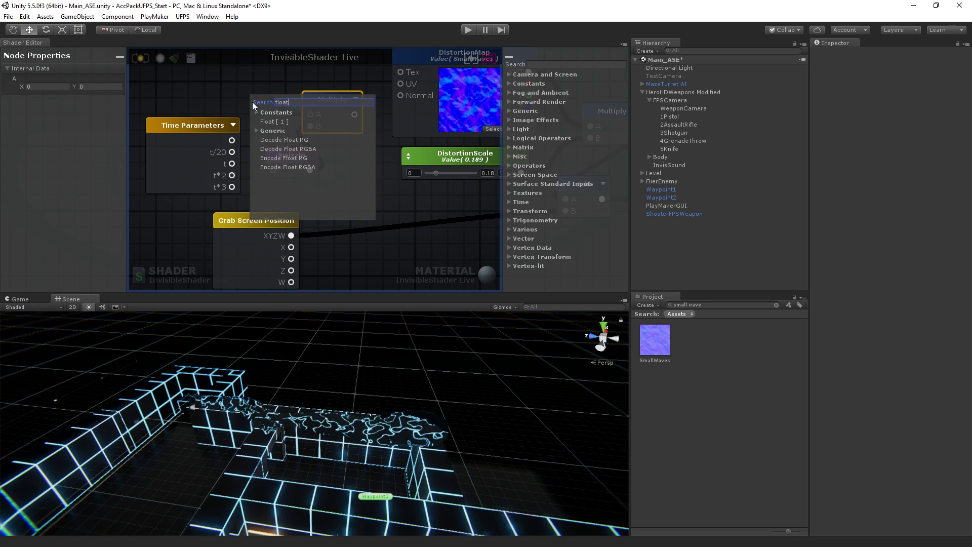
key(Return)
drag(279, 105, 215, 89)
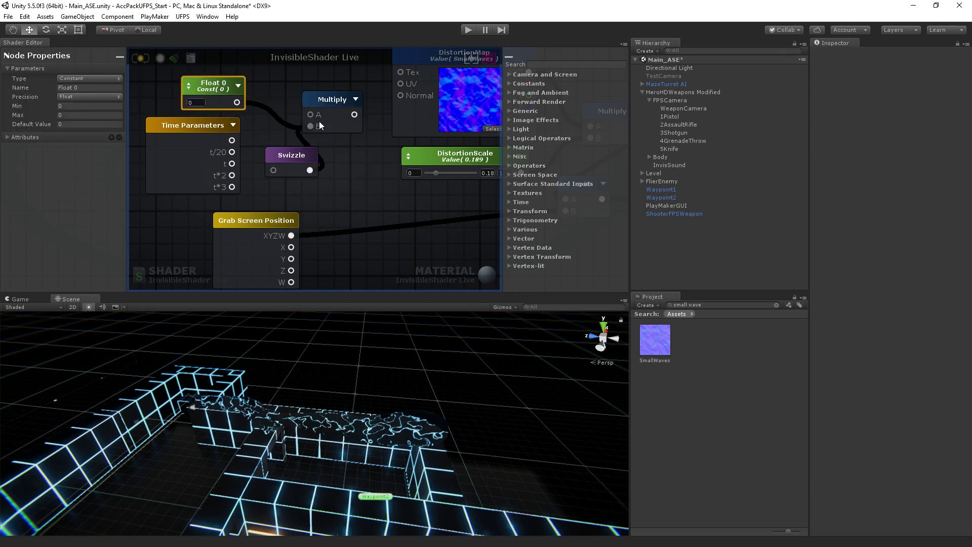
drag(329, 100, 316, 85)
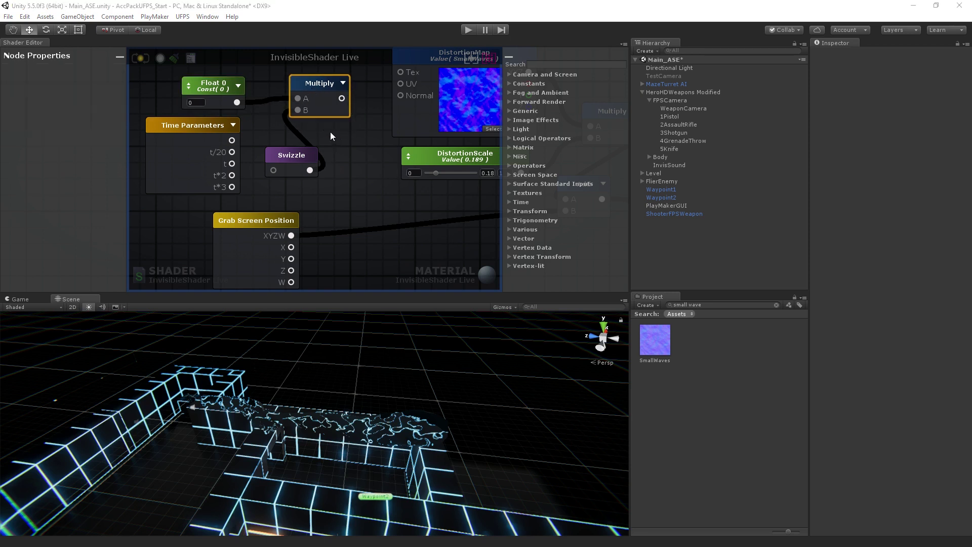
middle_drag(342, 143, 370, 171)
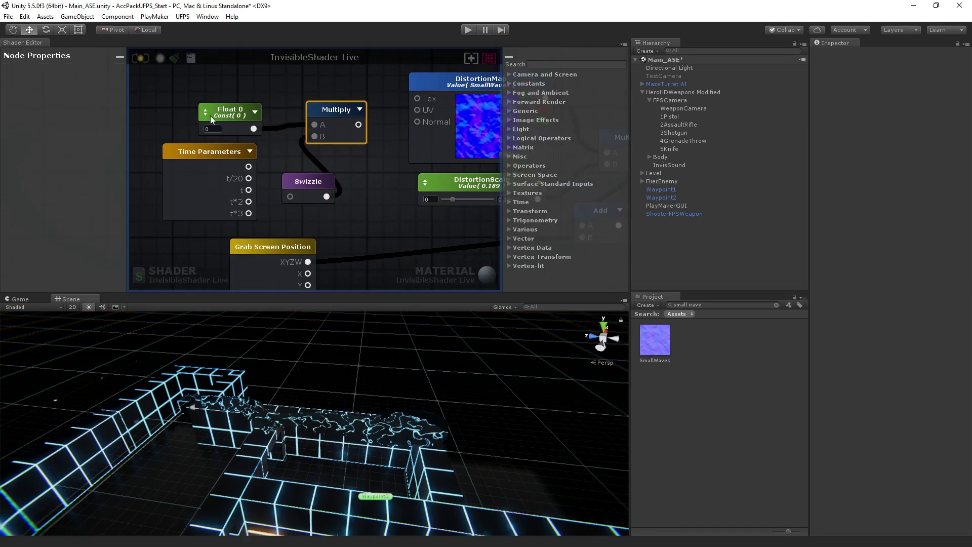
- Rename the Float node to RippleScale and change its type to Property
click(228, 113)
click(95, 89)
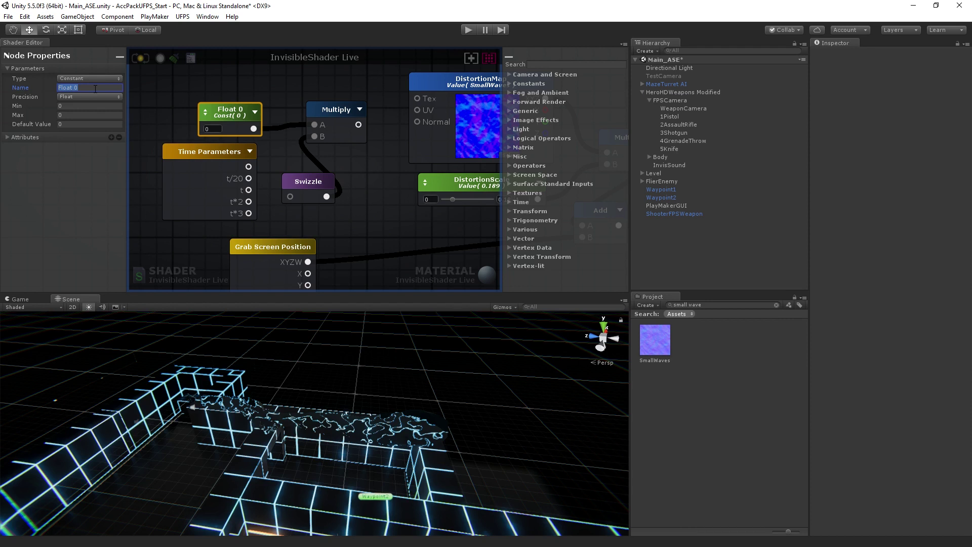
text(RippleScale)
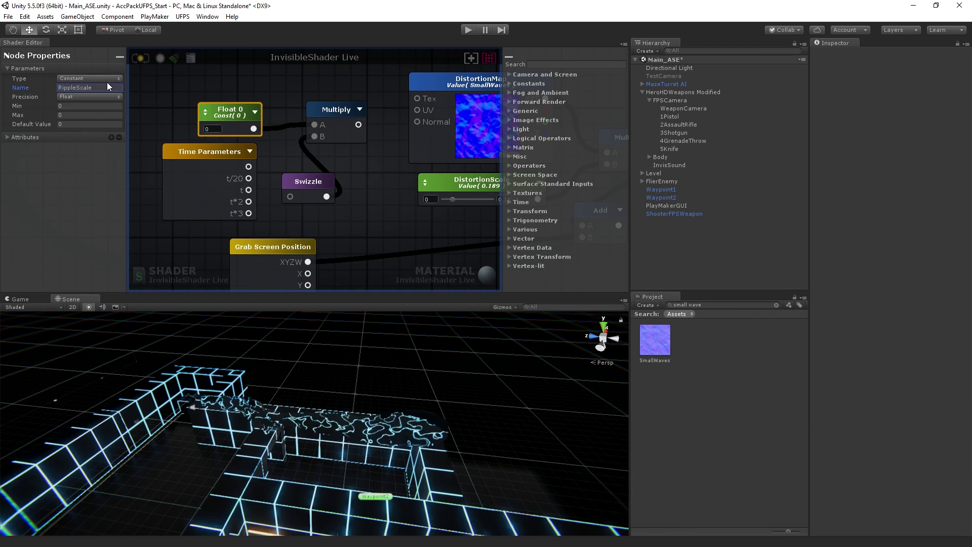
click(108, 80)
click(104, 99)
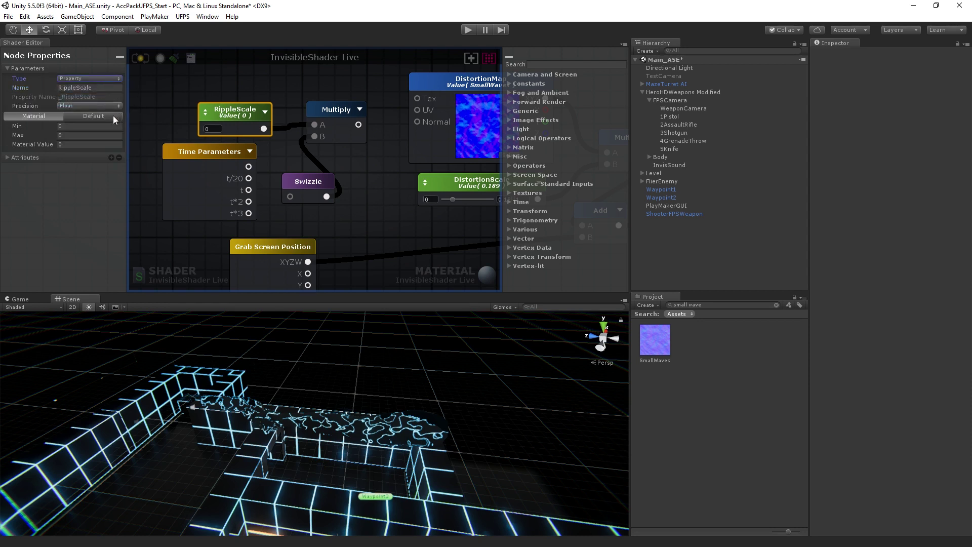
- Set RippleScale's maximum to 20 and connect the Multiply output to the DistortionMap's UV input
click(82, 135)
text(20)
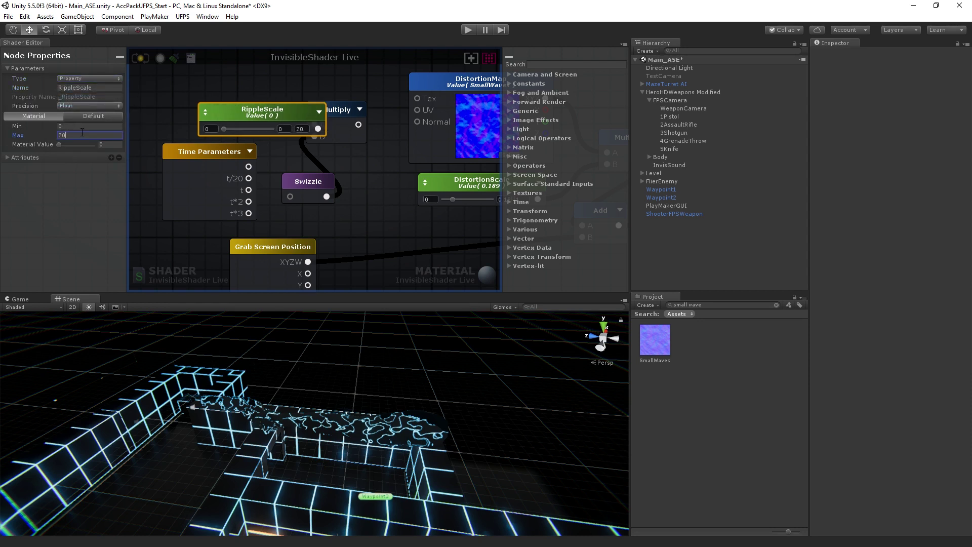
drag(262, 115, 219, 100)
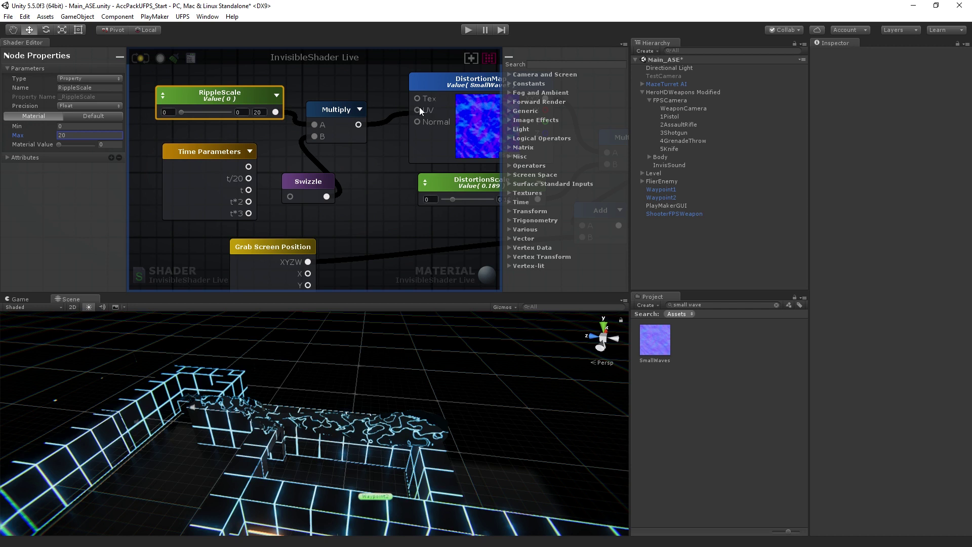
drag(421, 108, 420, 111)
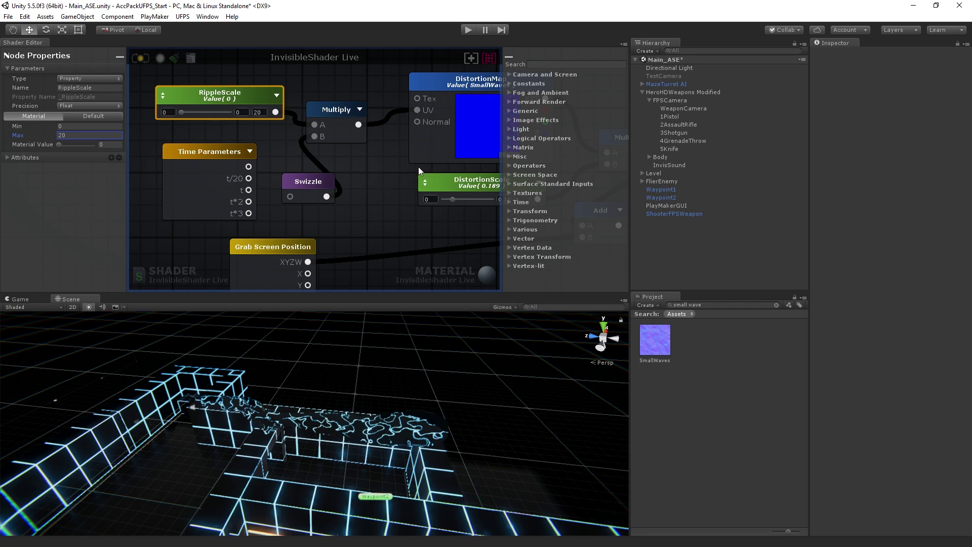
- Move the Grab Screen Position and Time Parameters nodes farther from the Swizzle node to free up space
middle_drag(370, 205, 410, 165)
drag(250, 112, 205, 118)
drag(306, 206, 219, 224)
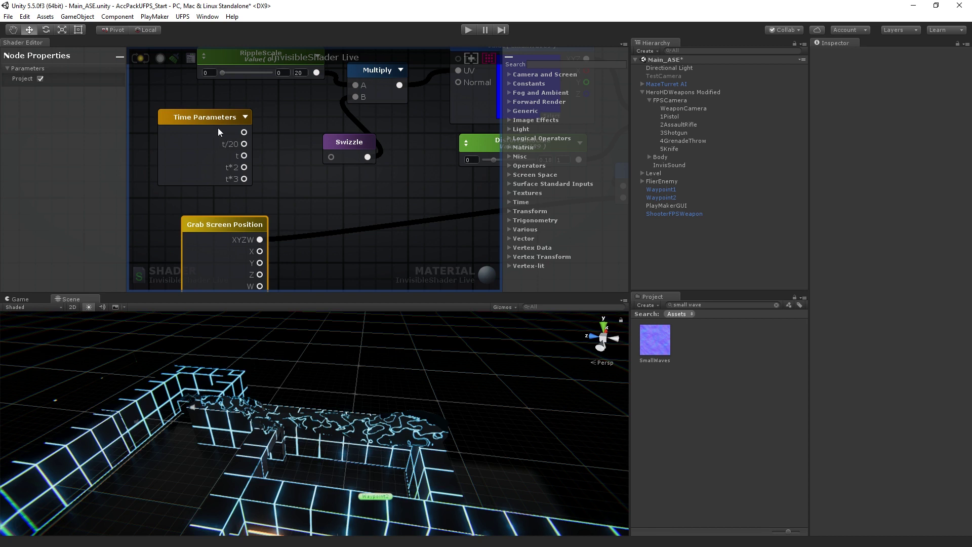
drag(218, 131, 198, 120)
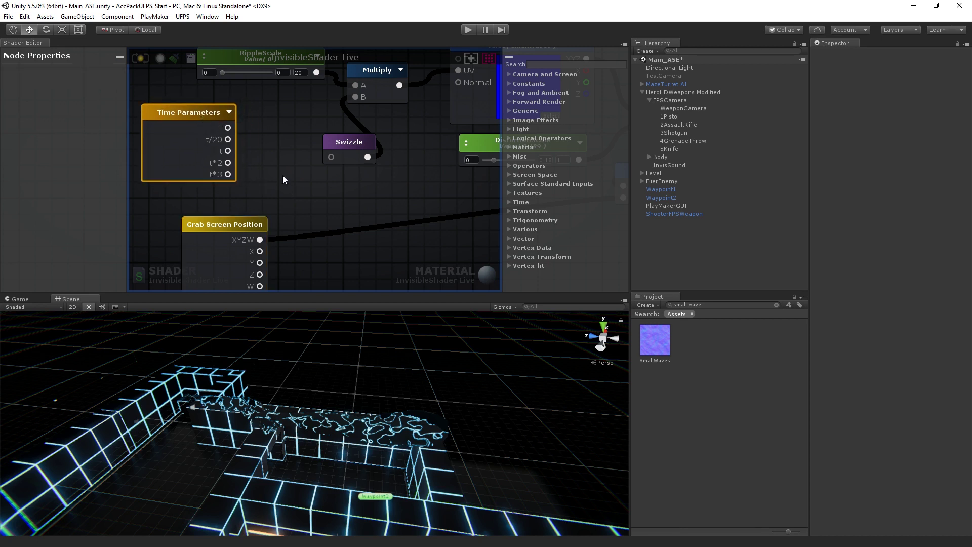
- Insert an Add node feeding the Swizzle input, and connect Grab Screen Position's XYZW output to its B input
right_drag(273, 169, 279, 171)
right_click(268, 176)
text(add)
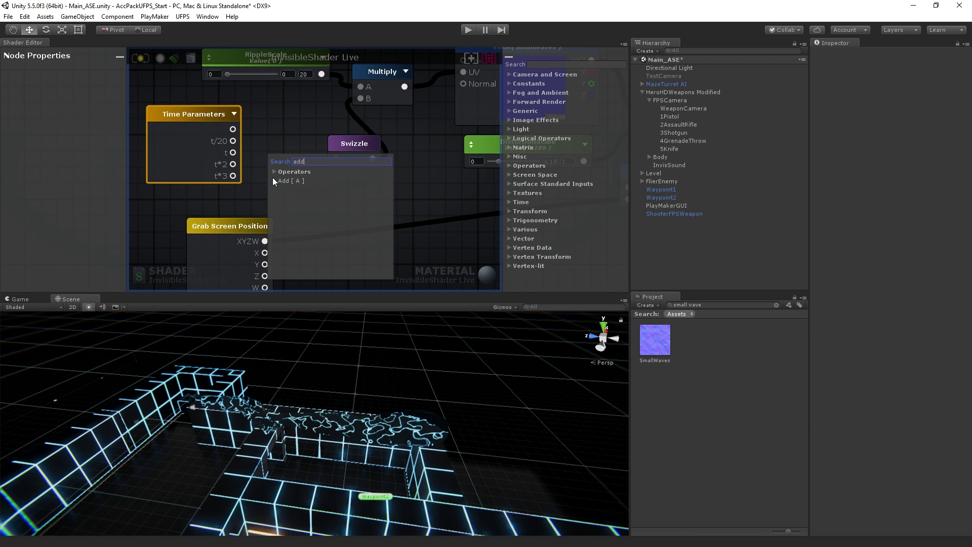
click(295, 180)
drag(295, 179, 319, 167)
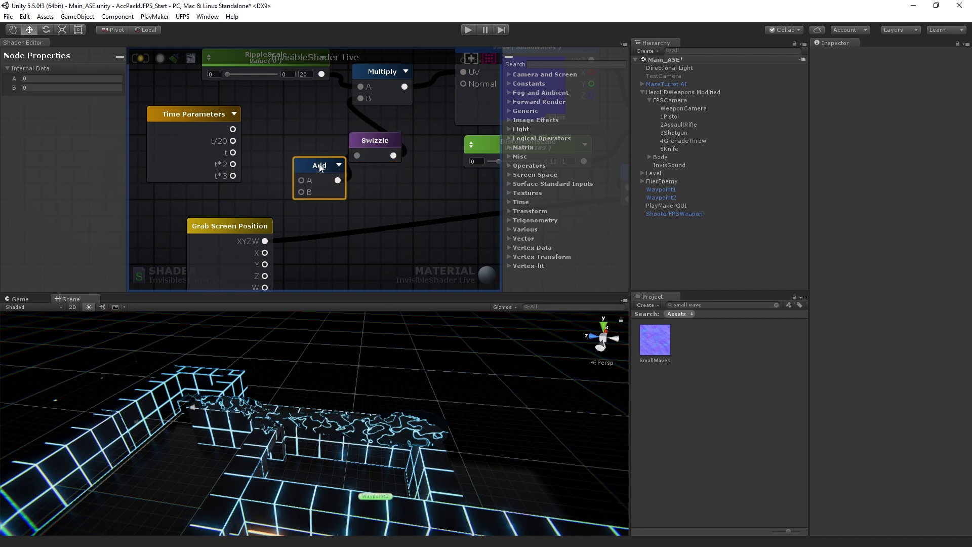
drag(265, 241, 306, 179)
click(320, 161)
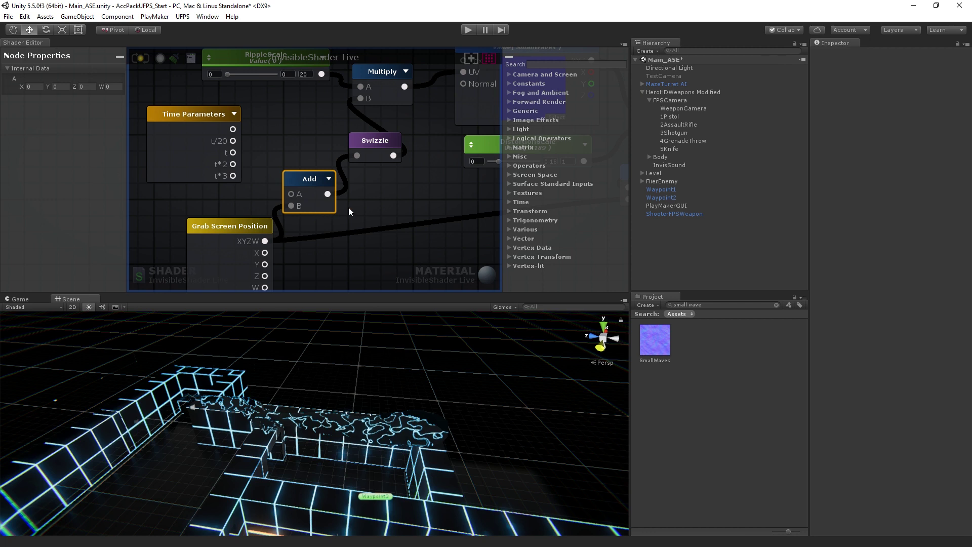
- Add a Multiply node near Time Parameters and connect the t output to its A input
right_drag(260, 183, 265, 190)
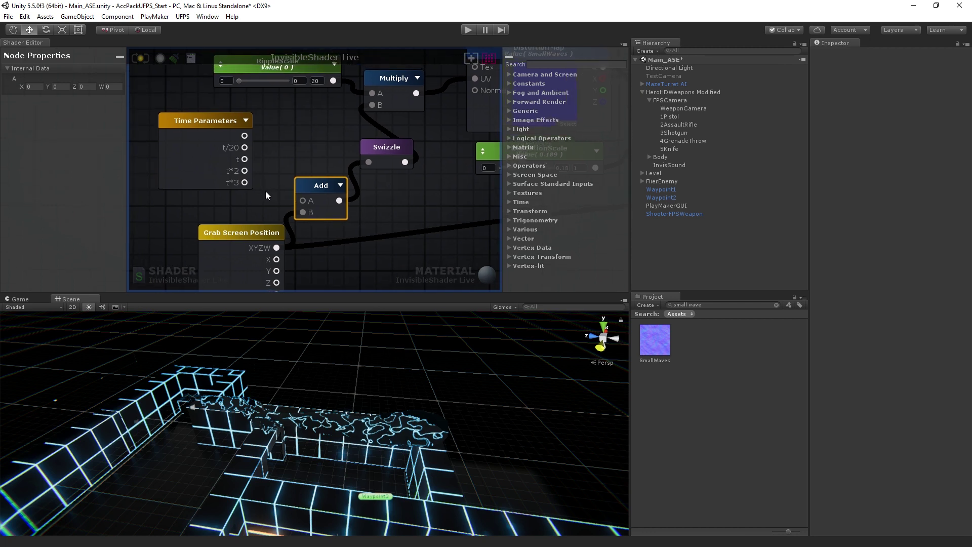
drag(218, 130, 182, 128)
right_click(254, 136)
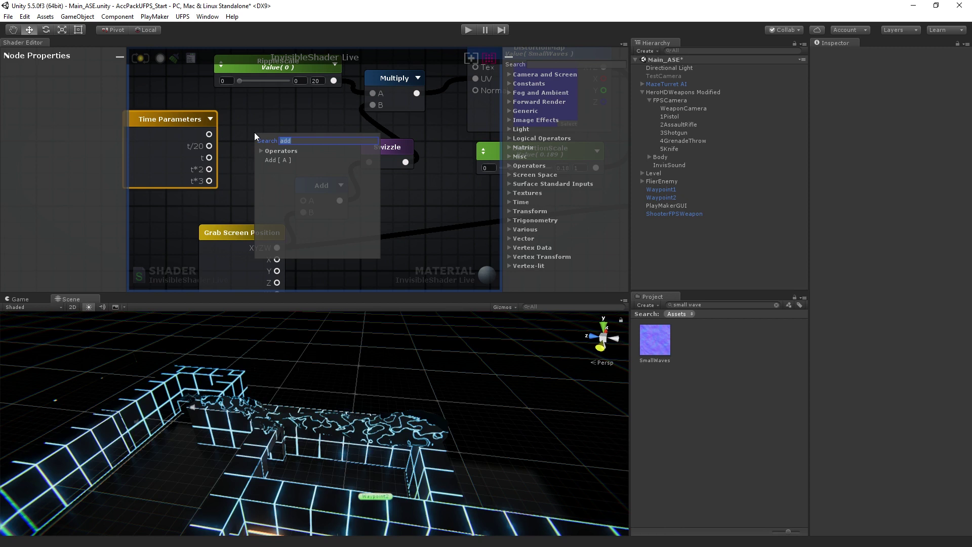
text(mult)
click(278, 159)
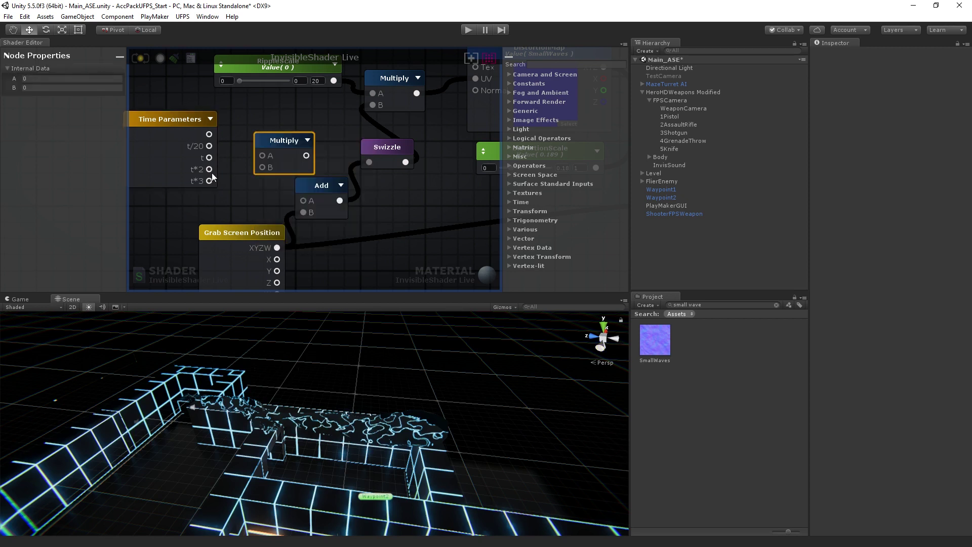
drag(209, 158, 264, 156)
- Space out the Time Parameters and new Multiply nodes, and connect the Multiply output to the Add node's A input
right_drag(245, 193, 297, 185)
click(233, 108)
drag(234, 108, 219, 93)
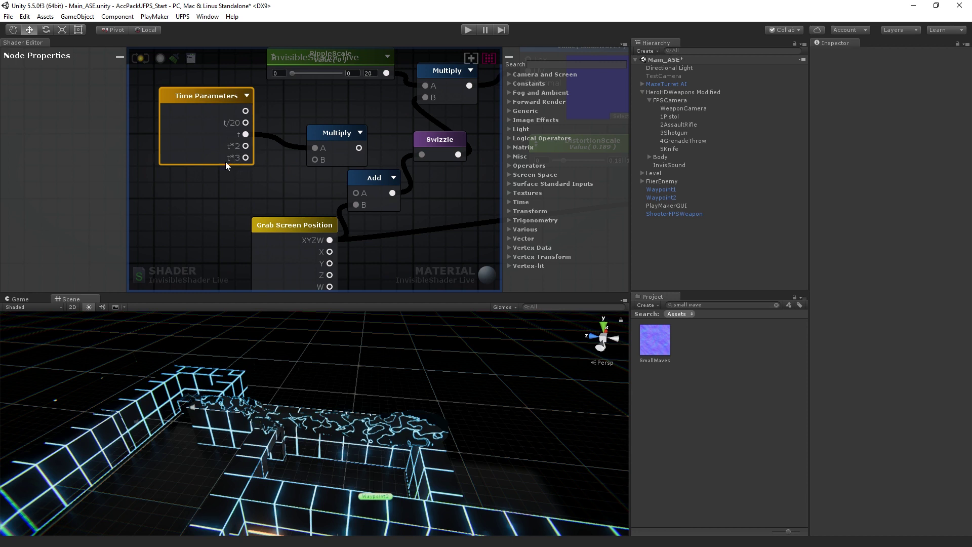
drag(211, 95, 198, 87)
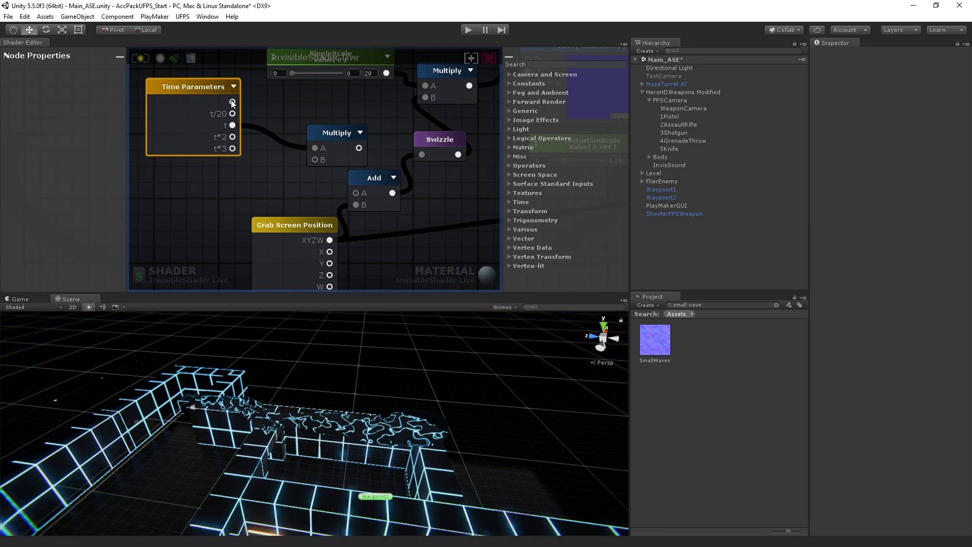
drag(331, 138, 292, 137)
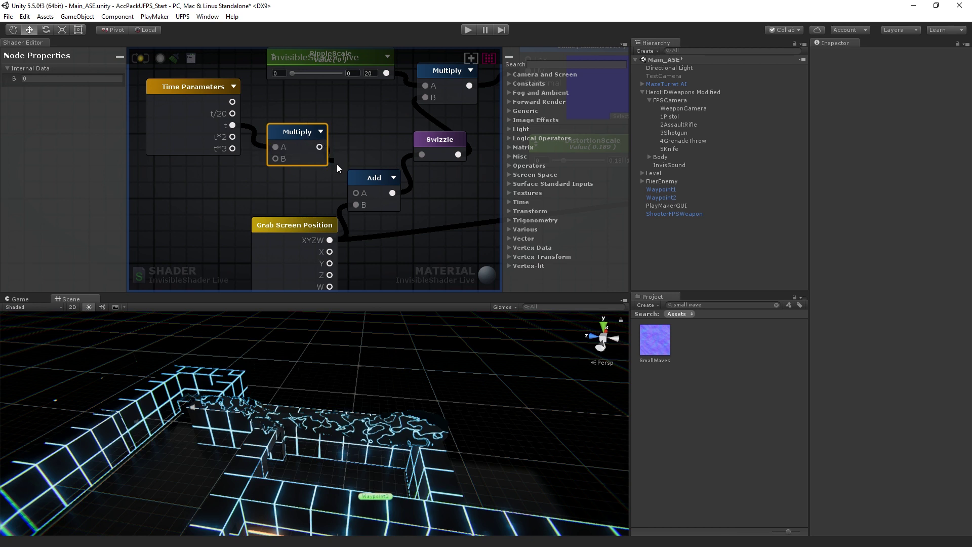
drag(303, 133, 311, 145)
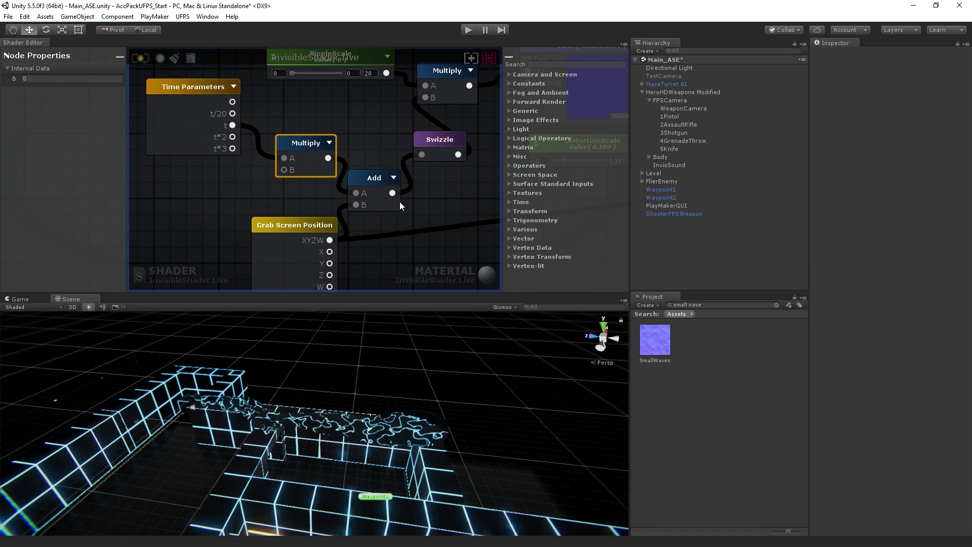
- Add a Float node below Time Parameters and connect it to the time Multiply node's B input
right_click(204, 186)
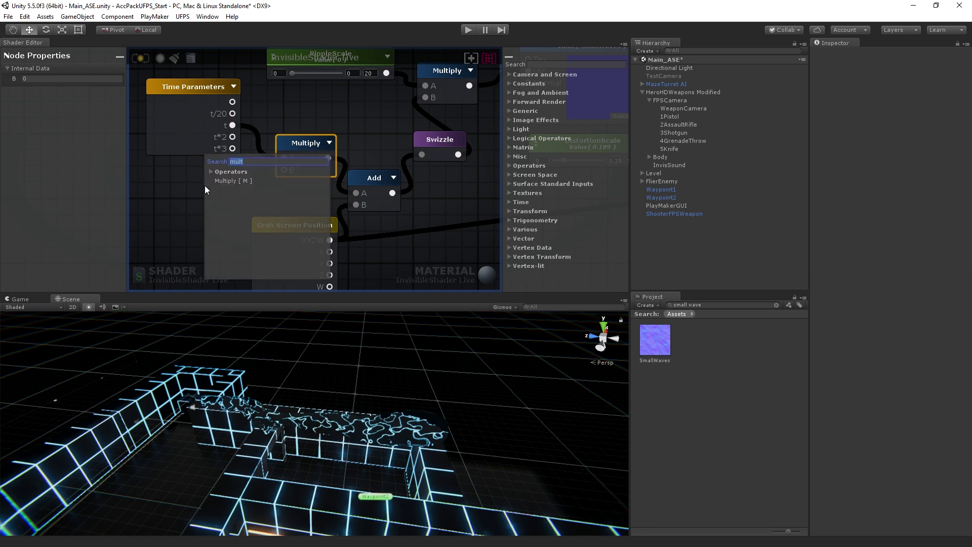
text(Float)
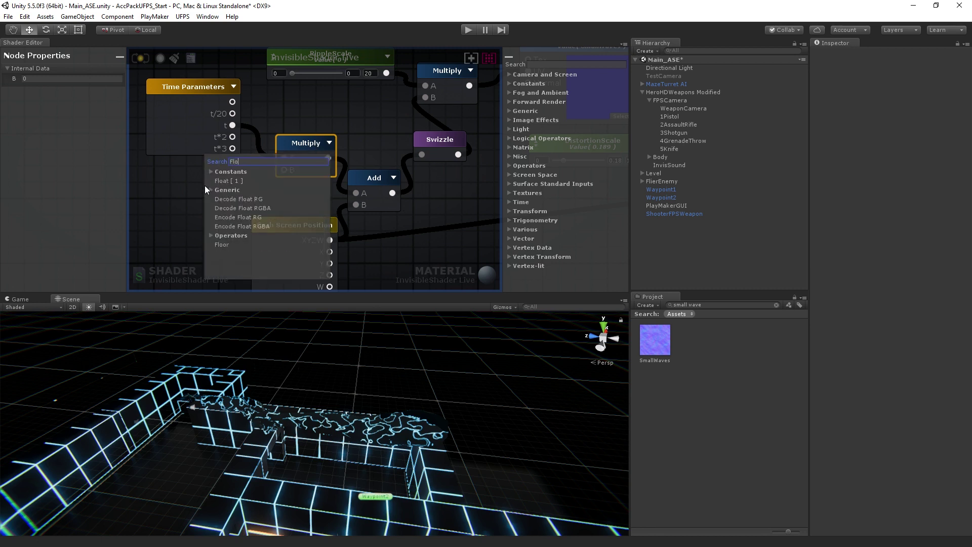
click(232, 179)
drag(227, 187, 285, 159)
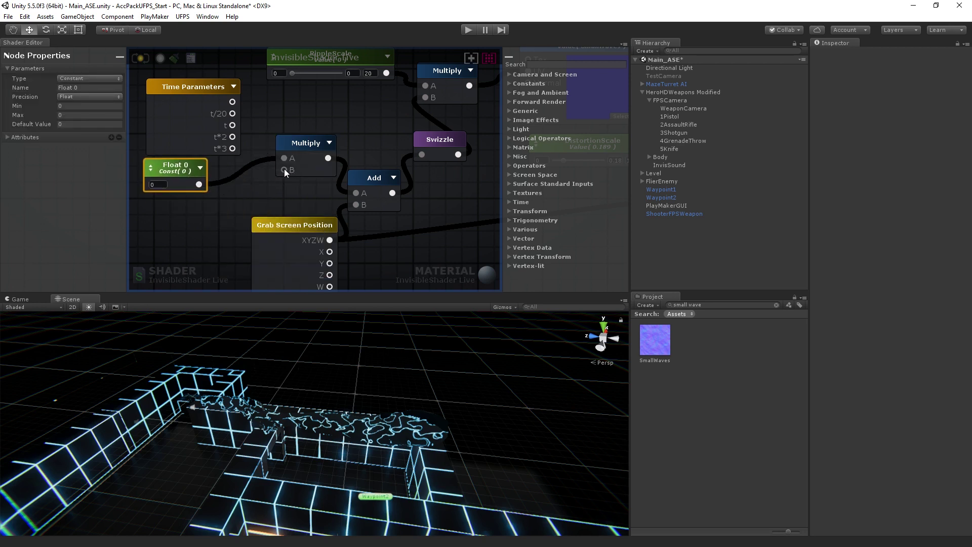
drag(199, 185, 279, 170)
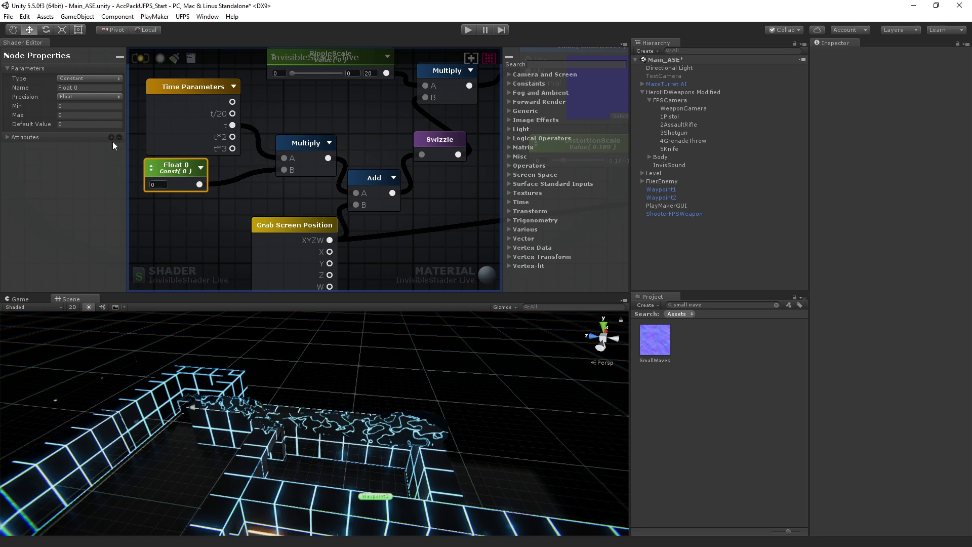
- Rename the Float node RippleSpeed, set its maximum to 1, change its type to Property, and move it clear of the Multiply node
click(93, 87)
text(RippleSpeed)
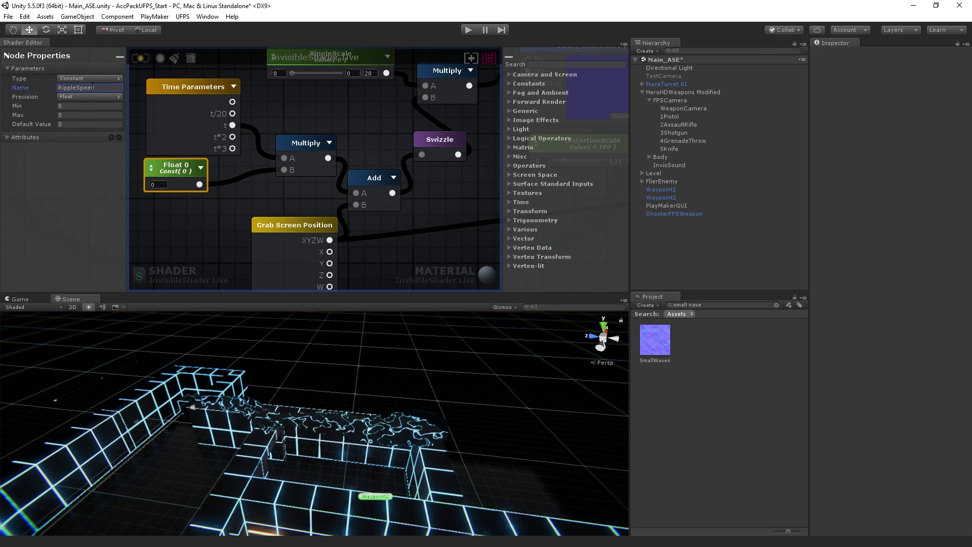
click(78, 106)
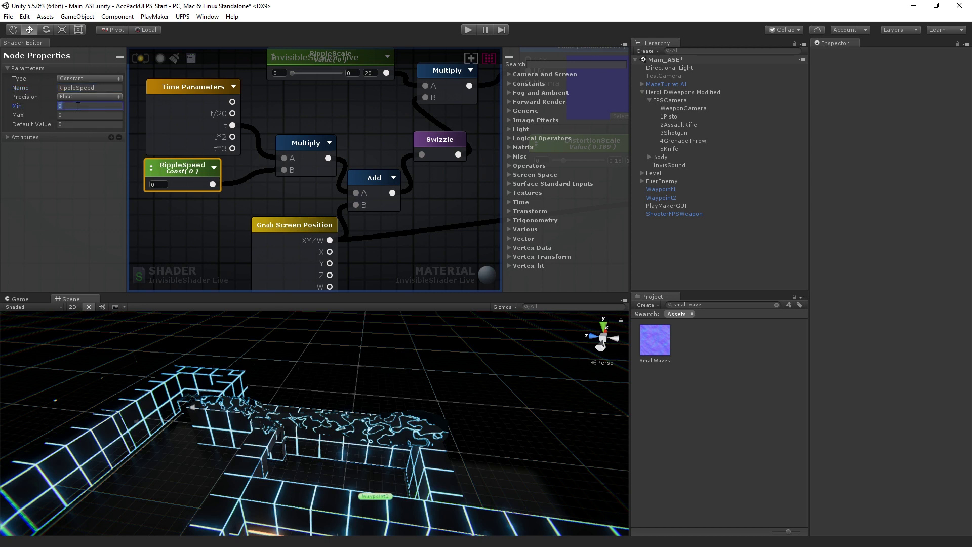
key(Tab)
text(1)
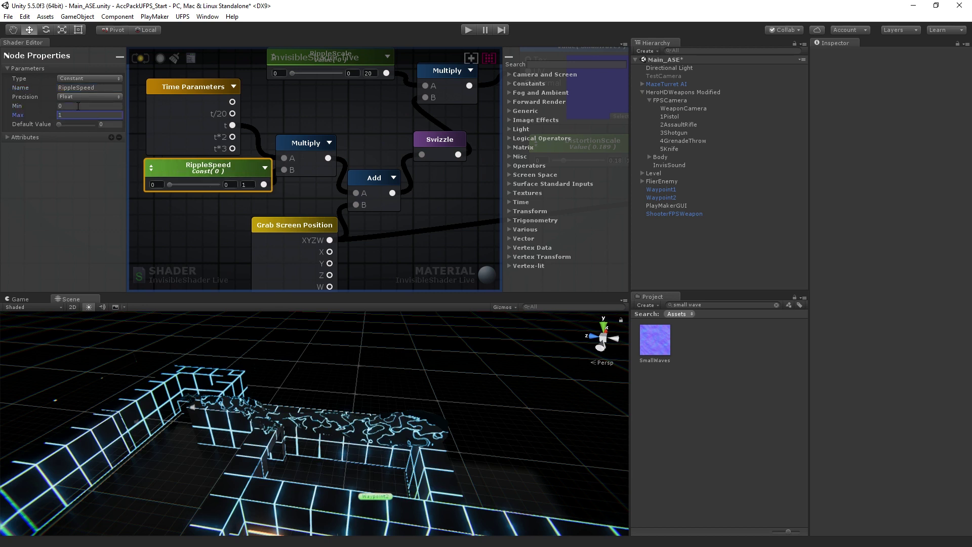
click(96, 79)
click(109, 101)
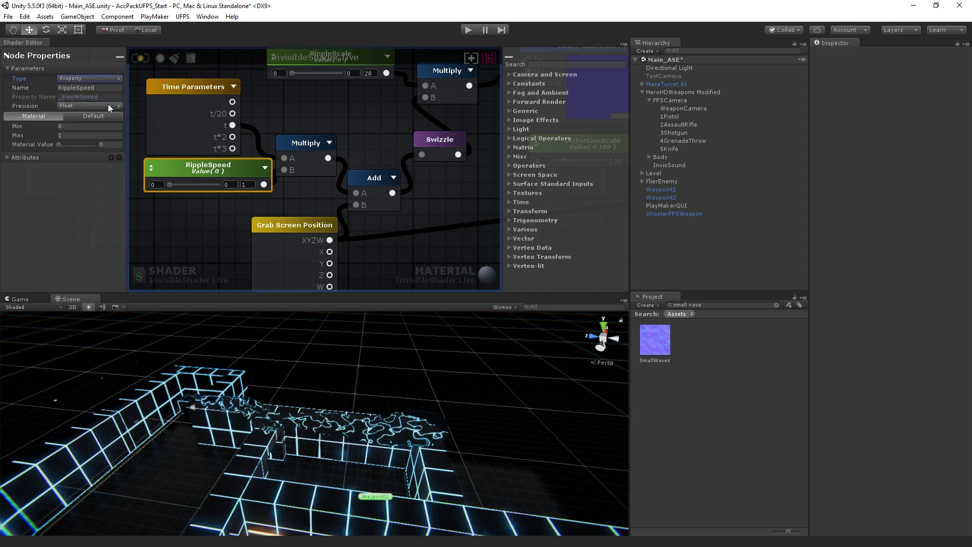
click(184, 228)
drag(210, 173, 187, 184)
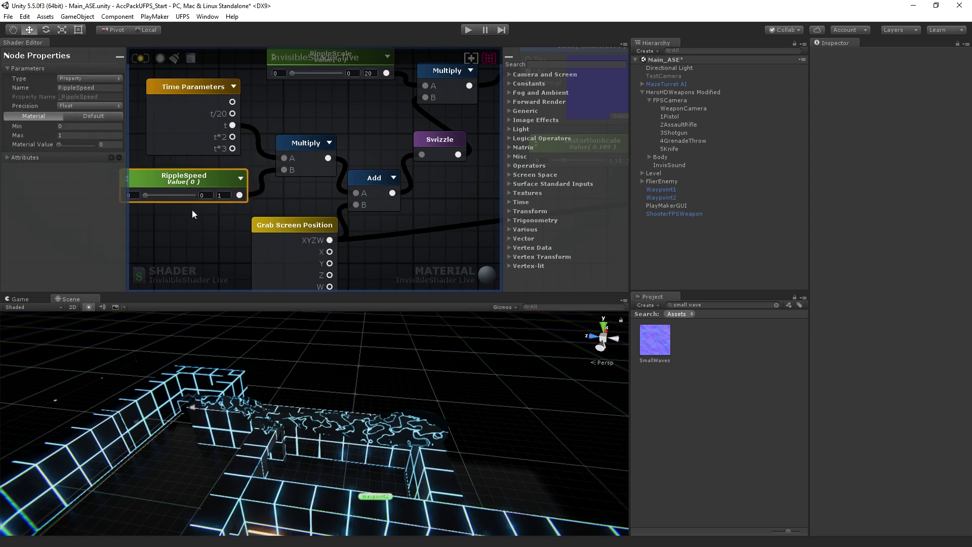
- Review the full node chain from RippleSpeed to DistortionMap and recompile the shader
middle_drag(219, 232, 178, 264)
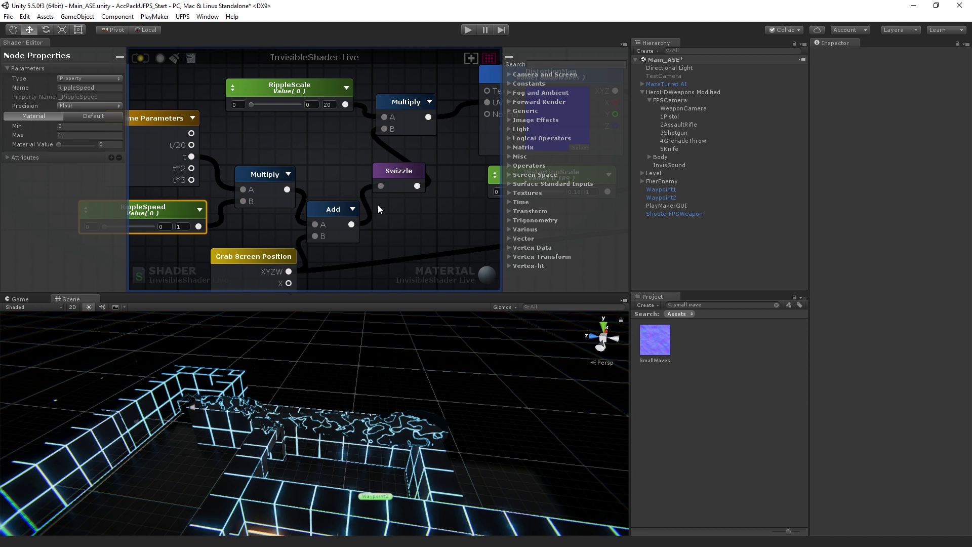
middle_drag(428, 206, 374, 266)
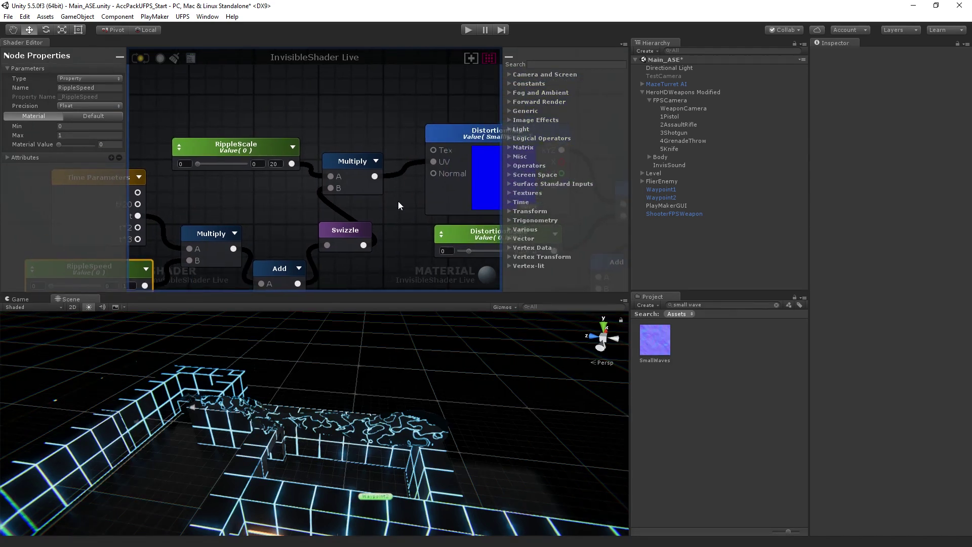
middle_drag(398, 201, 321, 187)
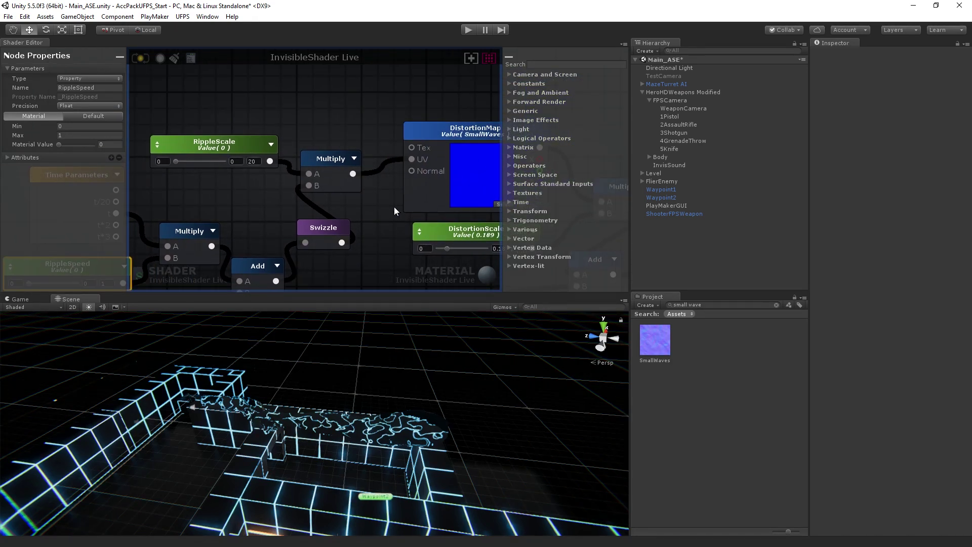
scroll(349, 198, down, 8)
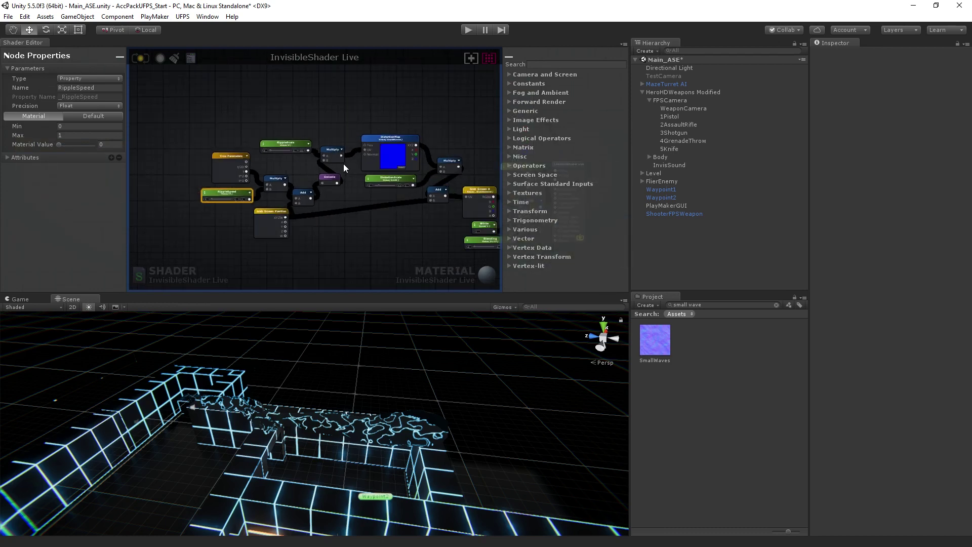
scroll(343, 163, up, 1)
middle_drag(434, 219, 396, 203)
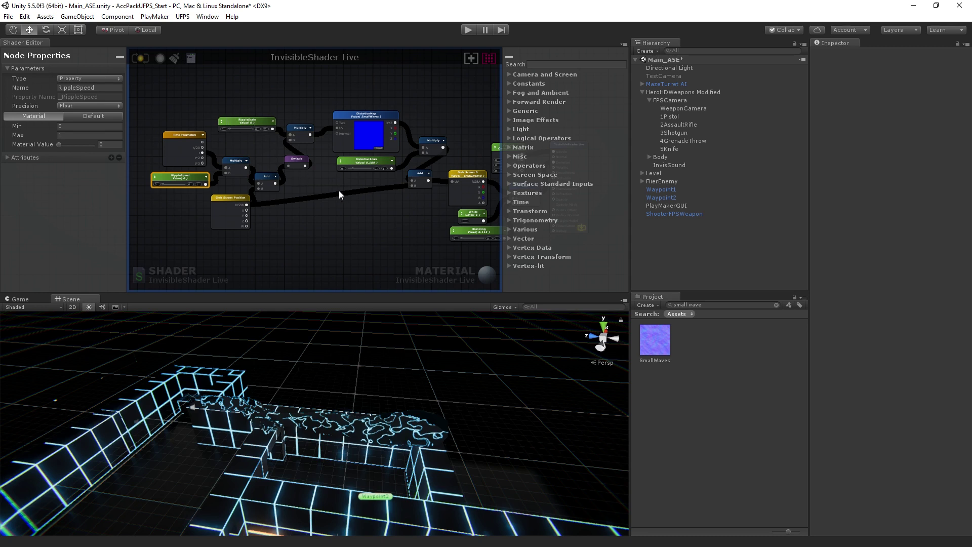
scroll(338, 191, up, 1)
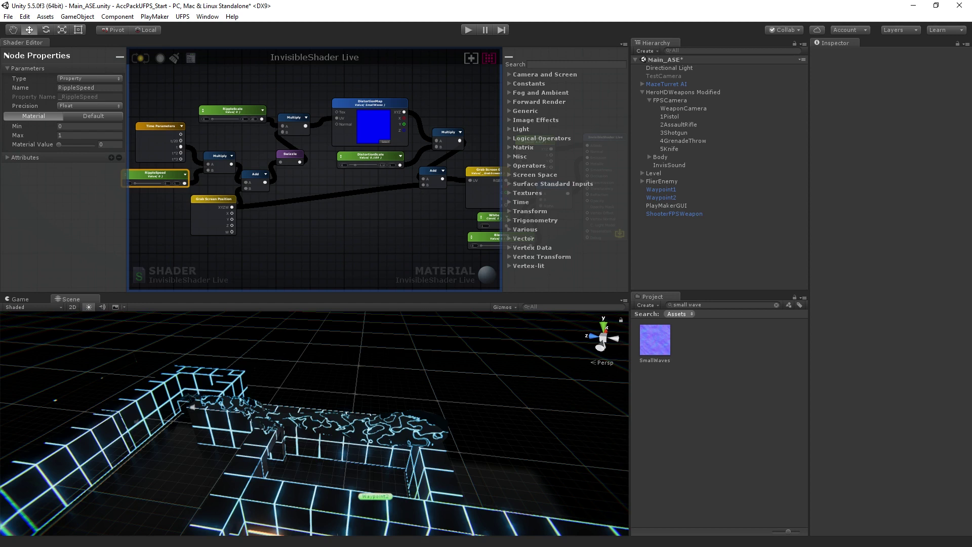
click(140, 59)
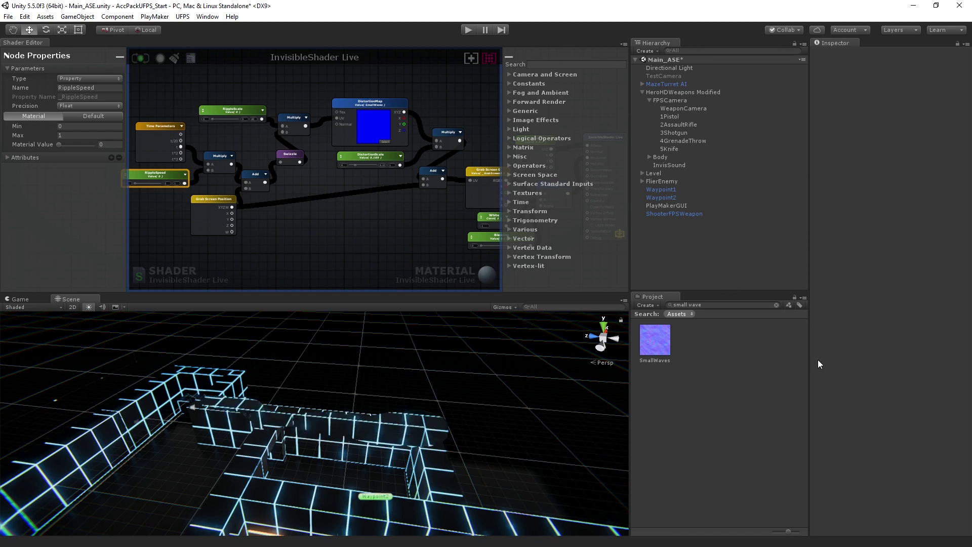
- Clear the project search and select the InvisibleShader Live material
click(721, 306)
key(BackSpace)
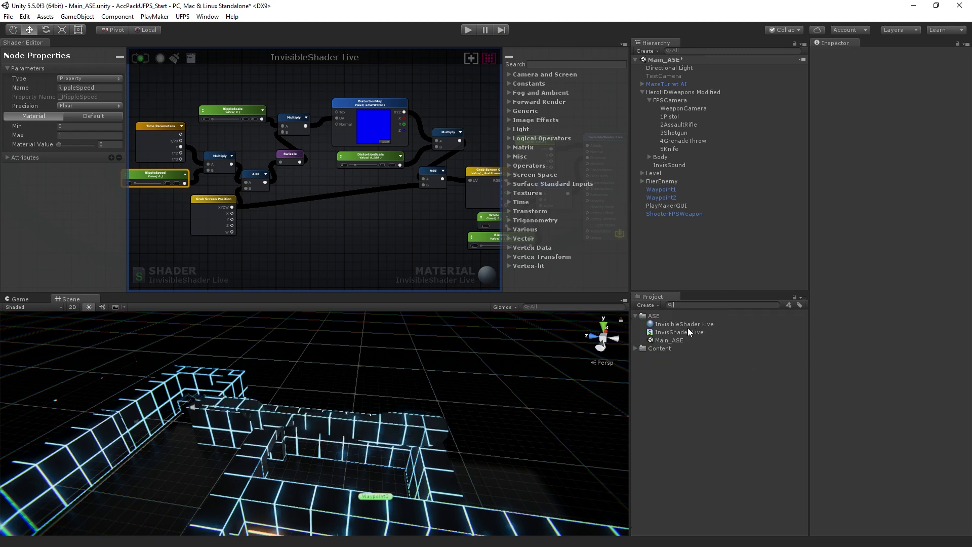
click(699, 324)
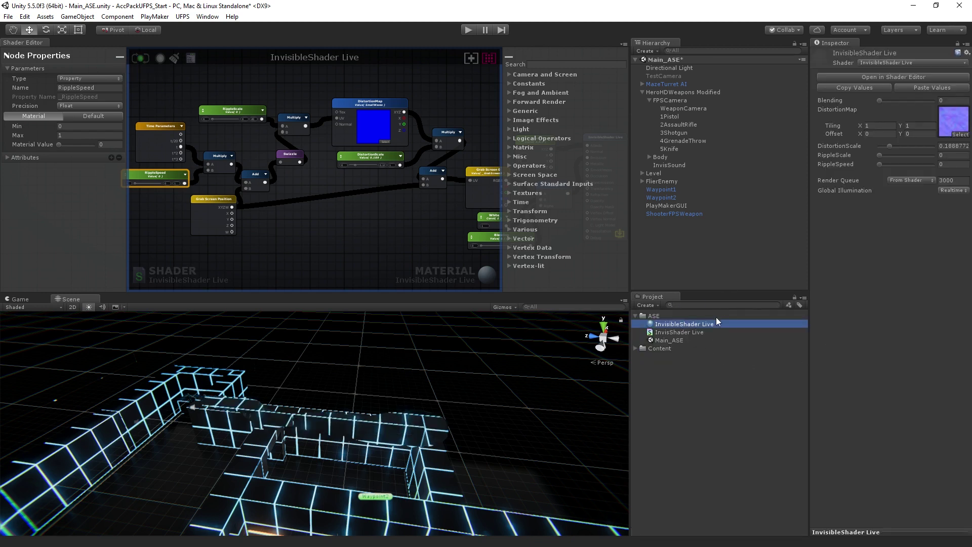
- Test the material's distortion by setting RippleScale to 4.2, and examine it in the scene from several angles
click(888, 157)
drag(888, 158, 873, 156)
alt+drag(414, 431, 520, 316)
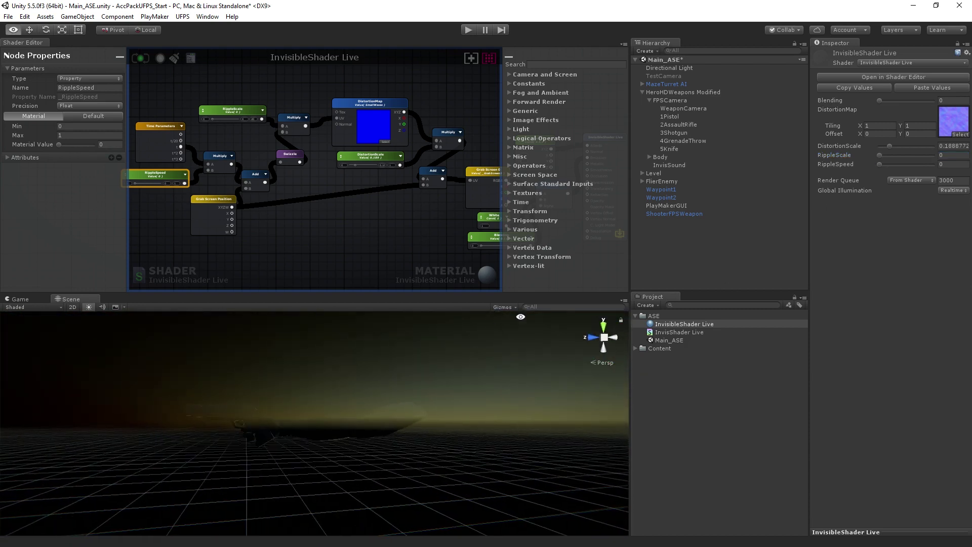
mouse_move(880, 156)
mouse_down()
mouse_move(898, 153)
mouse_move(891, 155)
mouse_up()
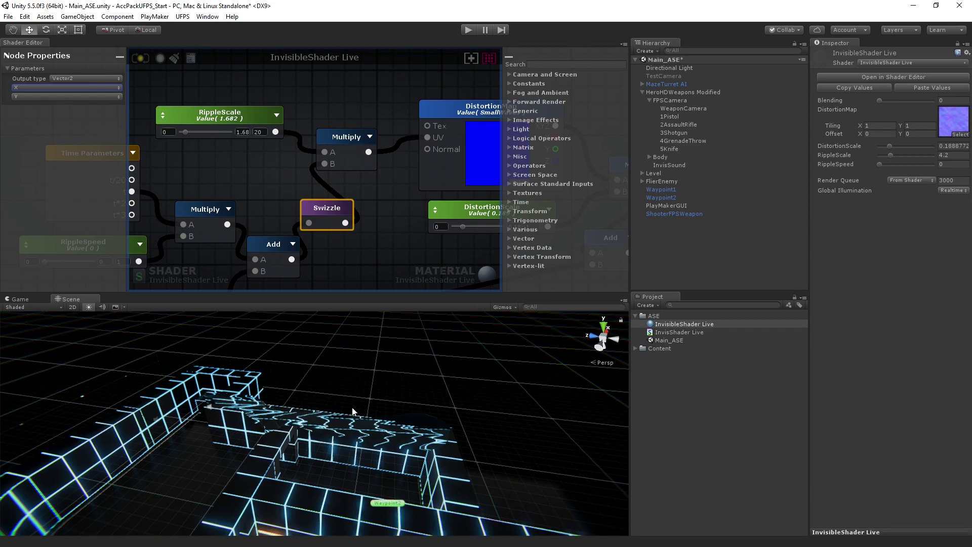
alt+drag(354, 426, 243, 409)
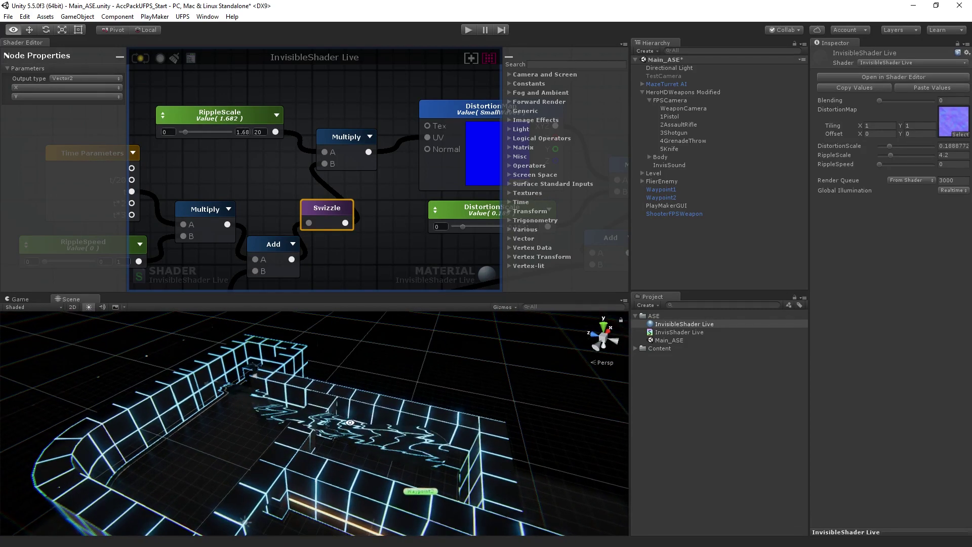
alt+drag(462, 459, 561, 377)
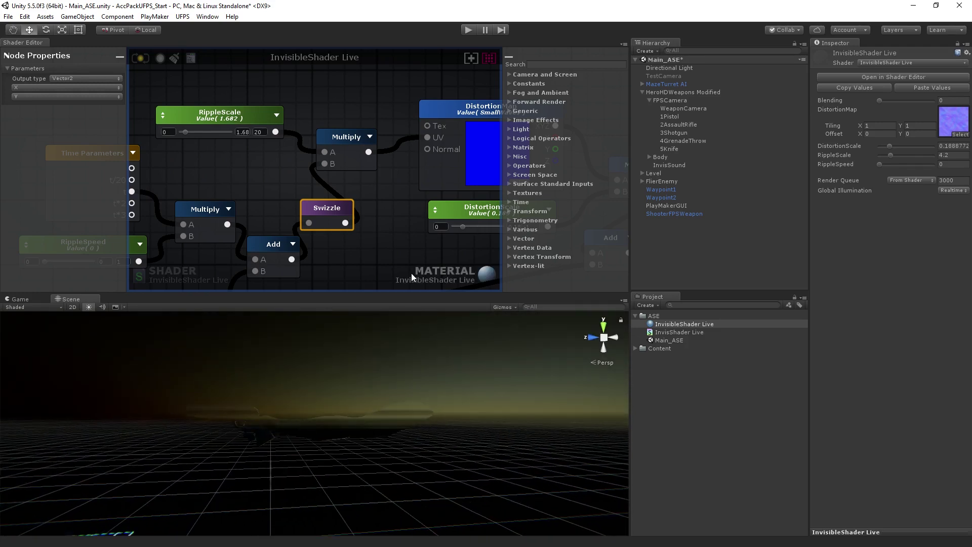
- Try Y as the Swizzle node's first channel, and restore it to X
click(53, 87)
click(43, 105)
click(41, 90)
click(45, 98)
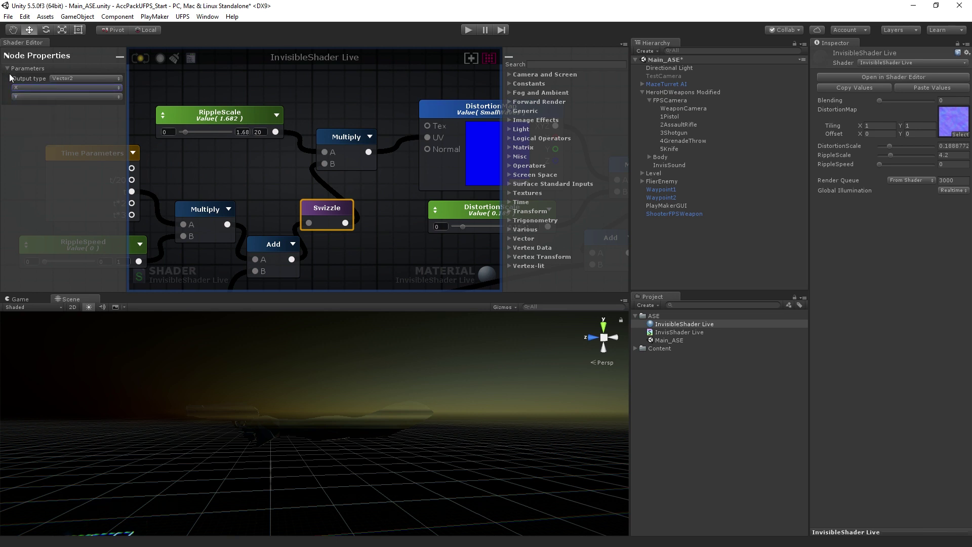
click(29, 93)
click(28, 113)
alt+drag(263, 373, 282, 391)
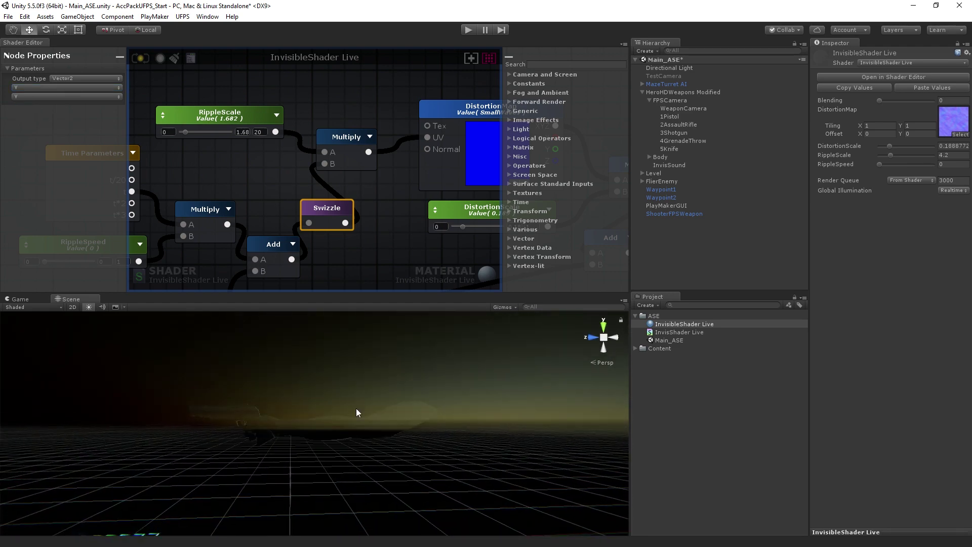
click(39, 88)
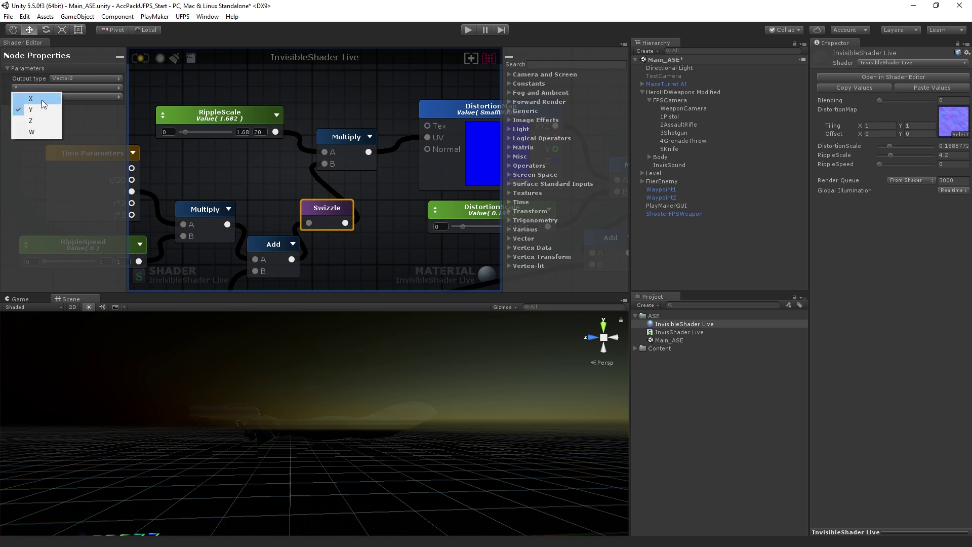
click(41, 99)
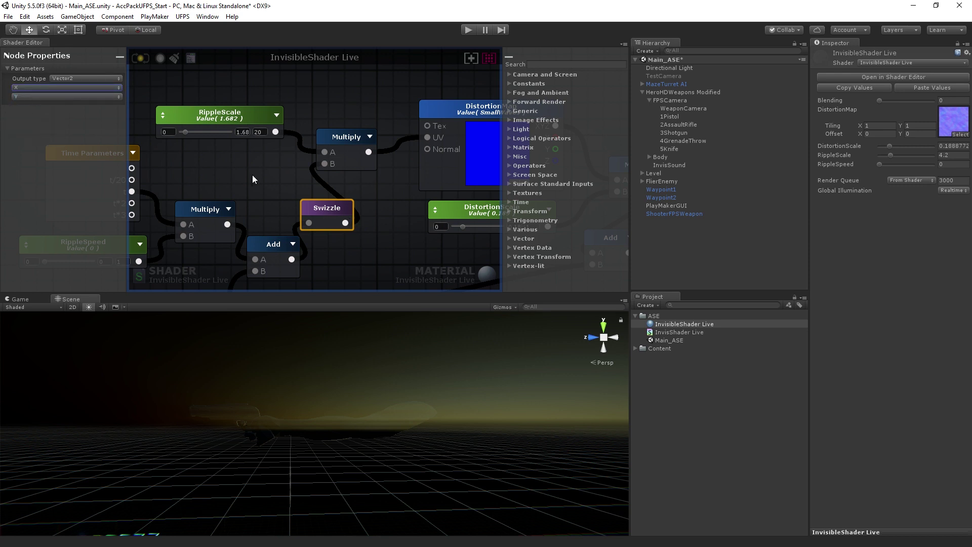
- Recompile the shader and lower the material's RippleScale to 0
click(136, 58)
alt+drag(372, 360, 365, 324)
mouse_move(884, 155)
mouse_down()
mouse_move(913, 159)
mouse_move(881, 164)
mouse_up()
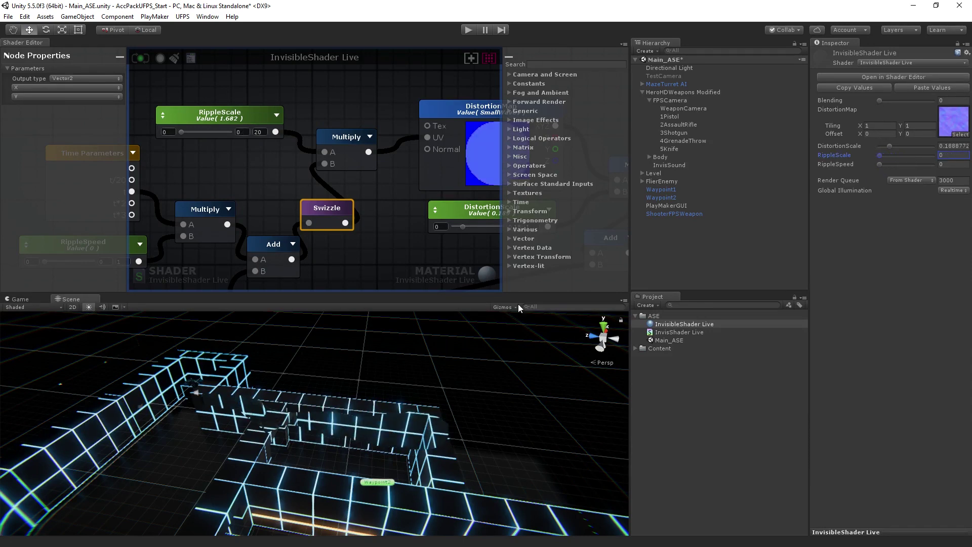
alt+drag(408, 357, 378, 346)
click(880, 155)
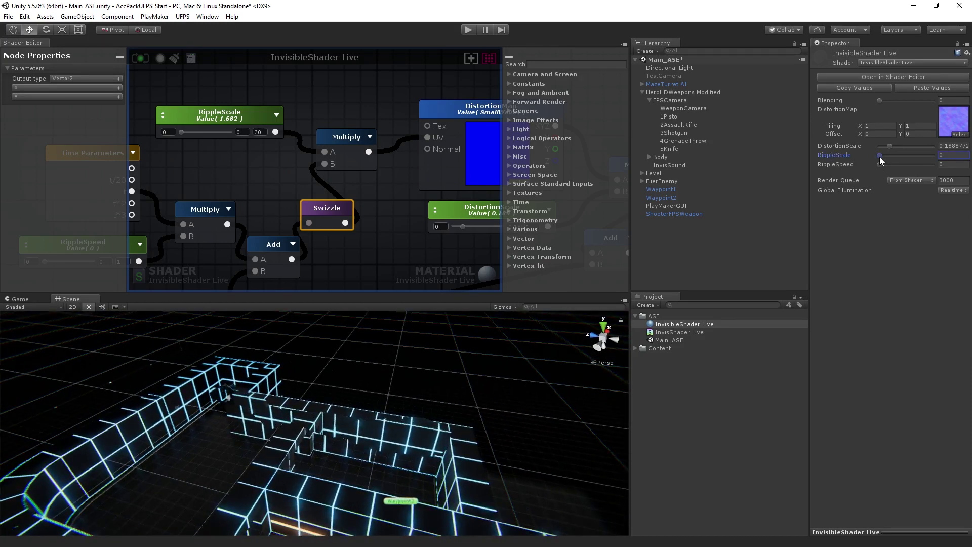
- Set the material's RippleScale to 1 and RippleSpeed to 0.057, and examine the moving distortion in the scene
drag(880, 156, 883, 158)
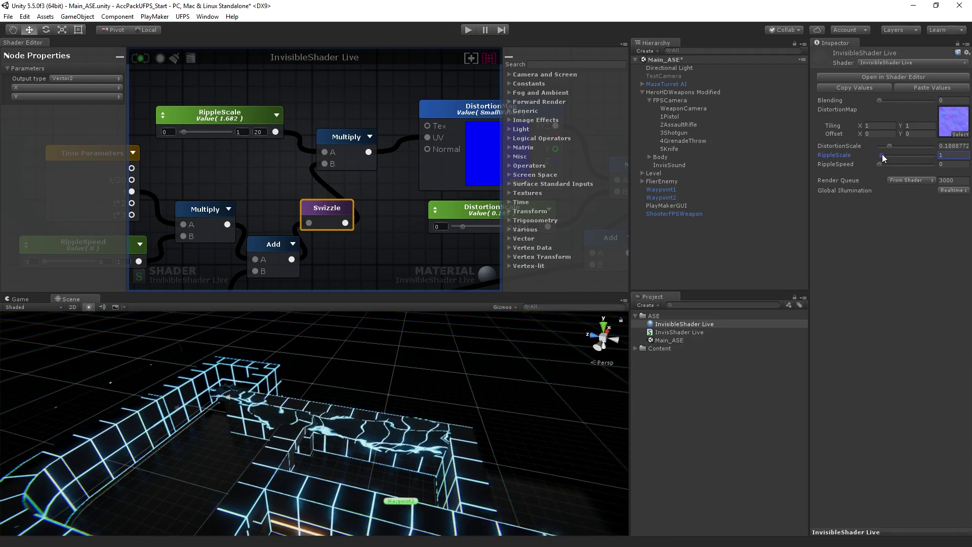
alt+drag(414, 417, 393, 440)
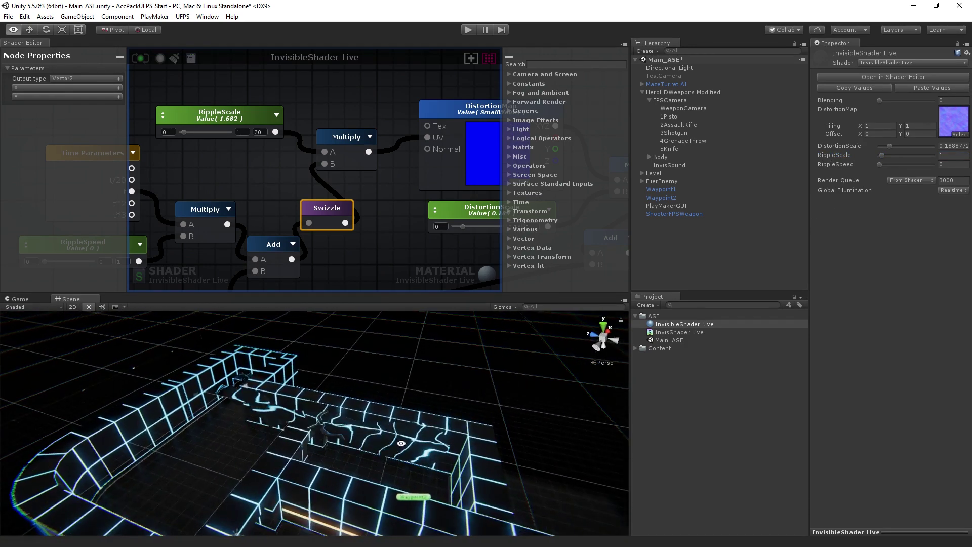
drag(882, 164, 885, 164)
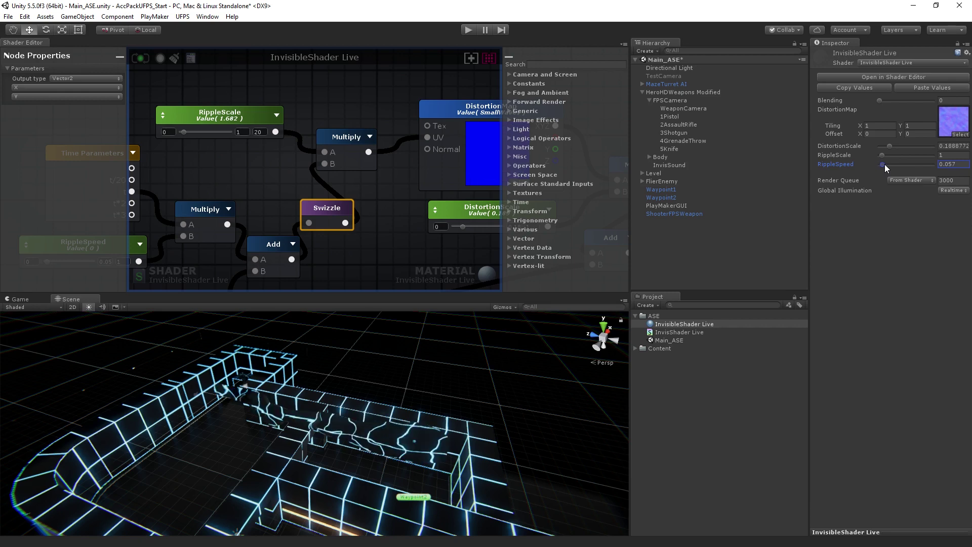
alt+drag(400, 390, 463, 376)
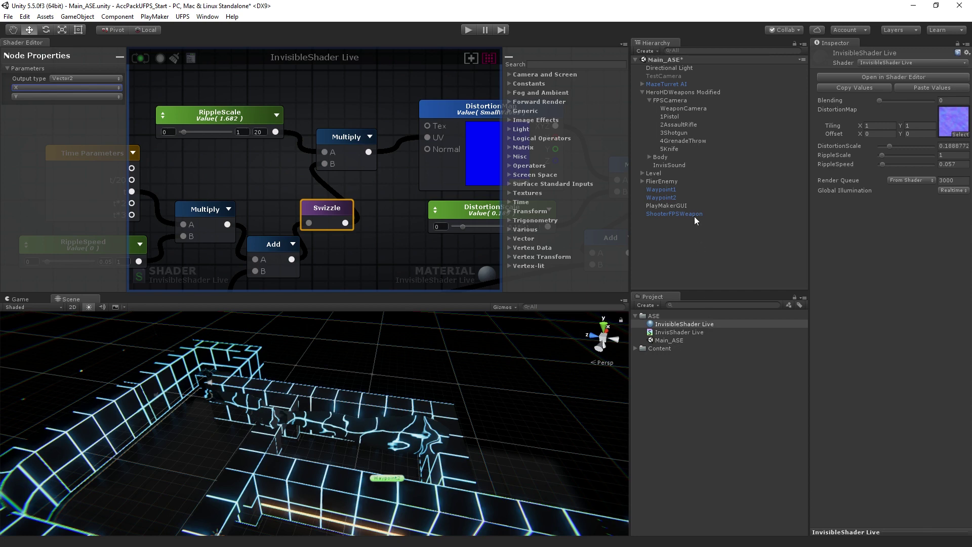
- Delete the ShooterFPSWeapon test object from the scene and run the game in the Game view
click(679, 213)
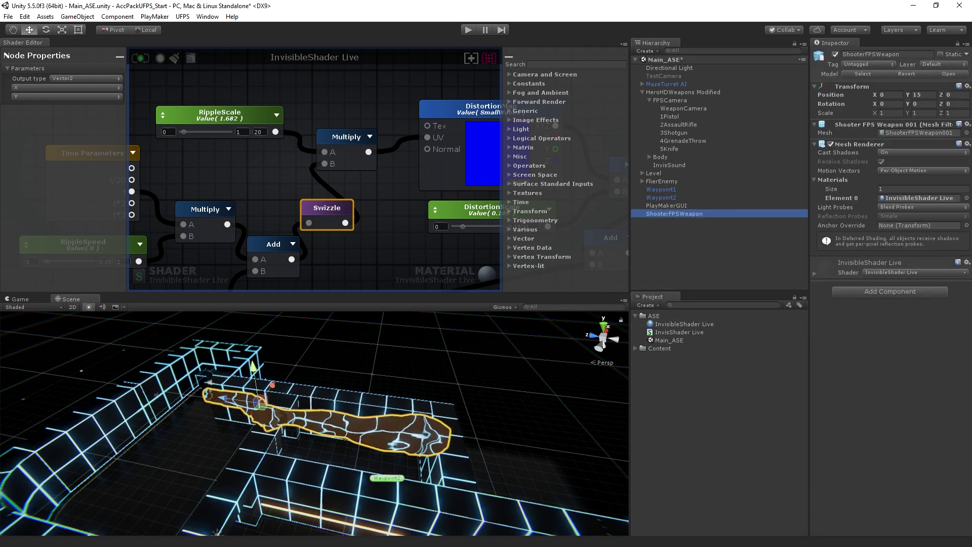
key(Delete)
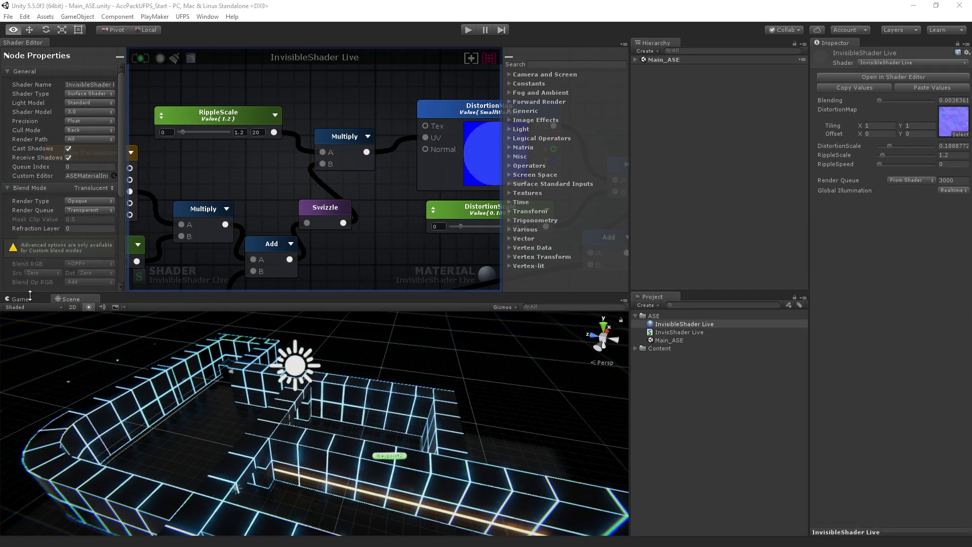
click(26, 300)
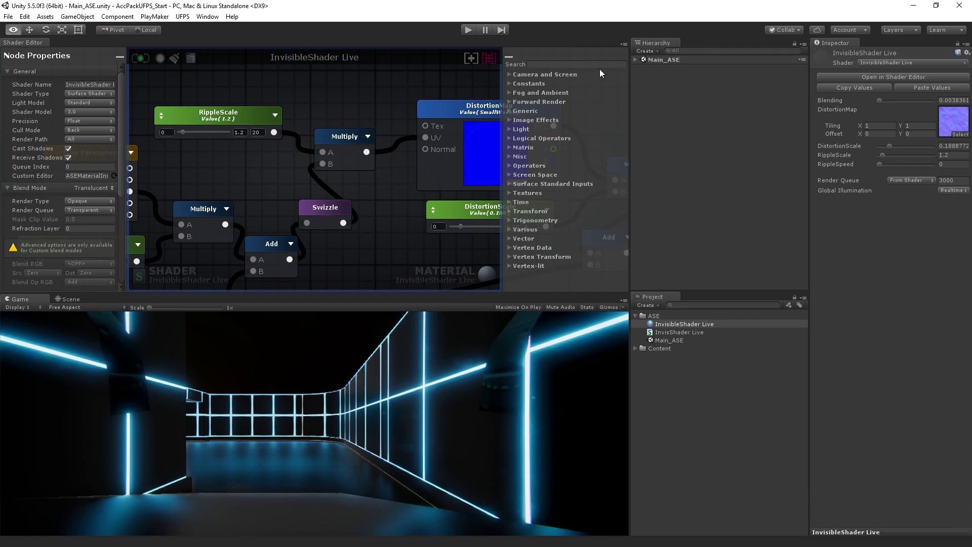
click(469, 32)
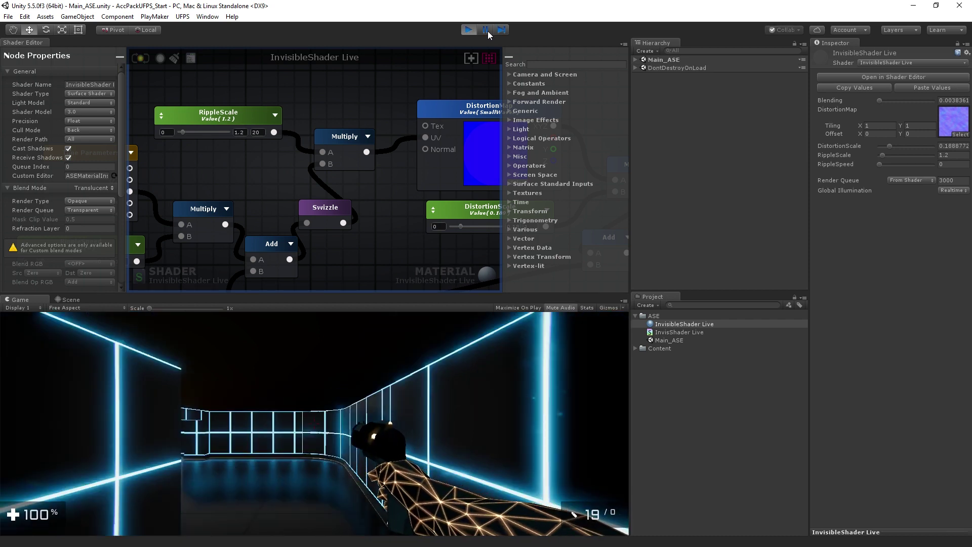
- Select the ShooterFPSWeapon mesh nested in the FPSCamera's 1PistolTransform, under LaserPistol(Clone)
click(635, 59)
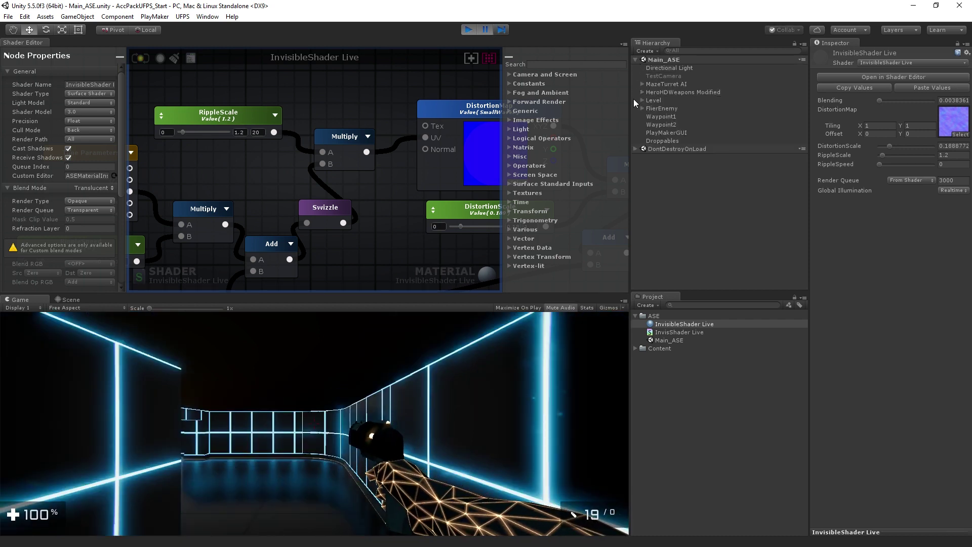
click(642, 108)
click(642, 108)
click(642, 92)
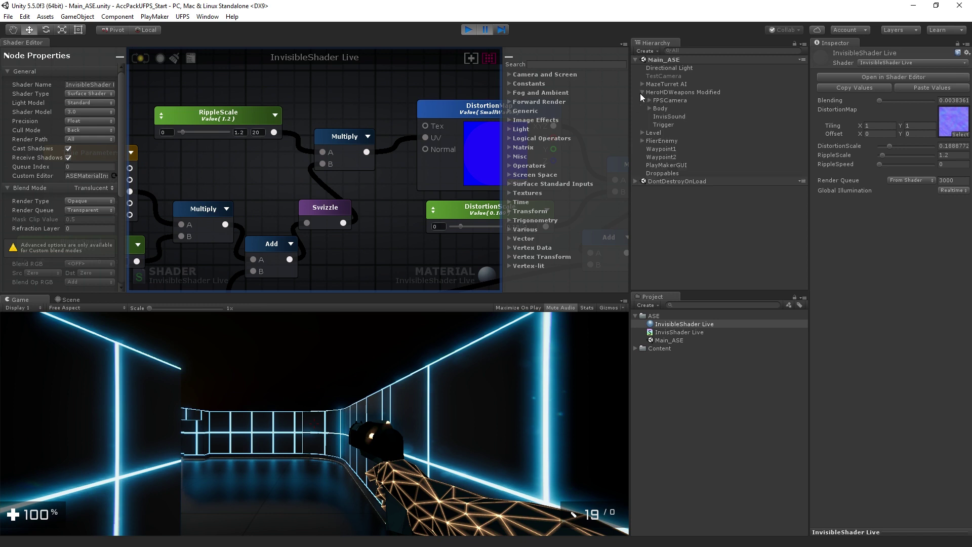
click(663, 100)
click(650, 100)
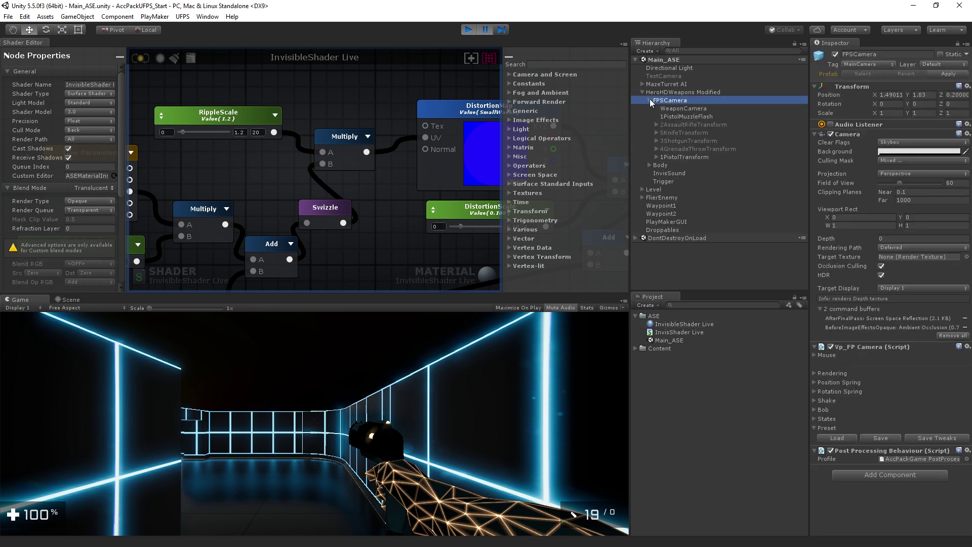
click(657, 156)
click(664, 165)
click(671, 173)
click(678, 182)
click(696, 189)
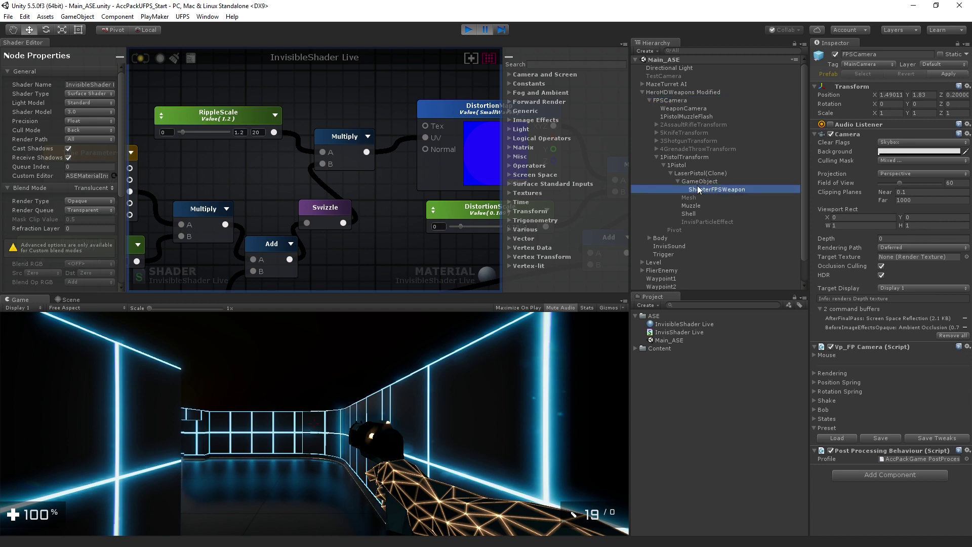
- Apply the InvisibleShader Live material to the ShooterFPSWeapon mesh and resume the paused game
drag(699, 325, 871, 313)
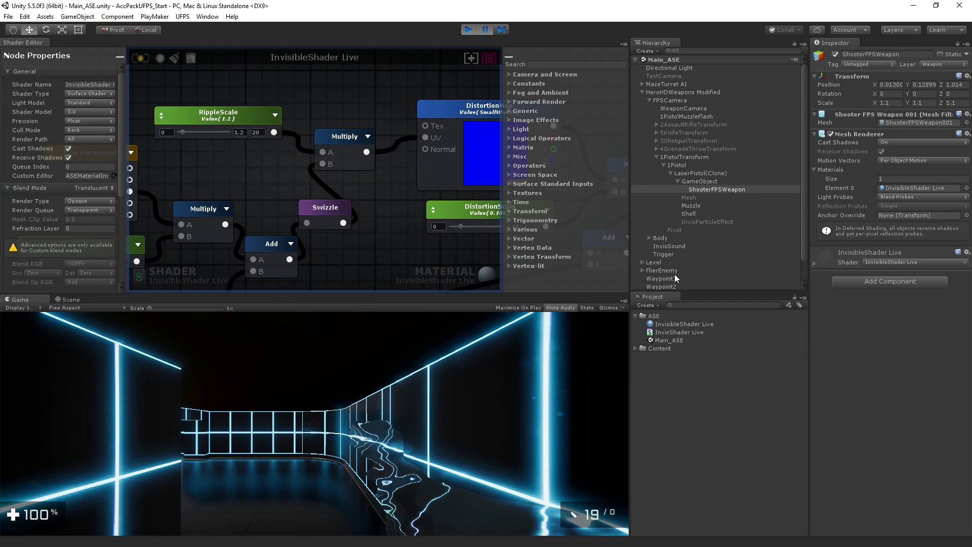
click(485, 30)
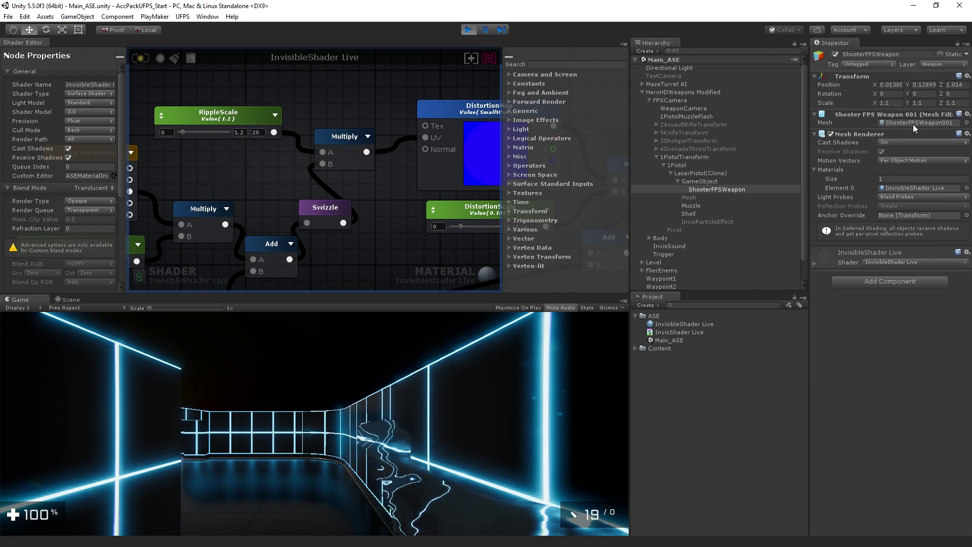
- Open the weapon's material, set RippleSpeed to 0.037, and try several RippleScale values, ending at 0.6
double_click(909, 188)
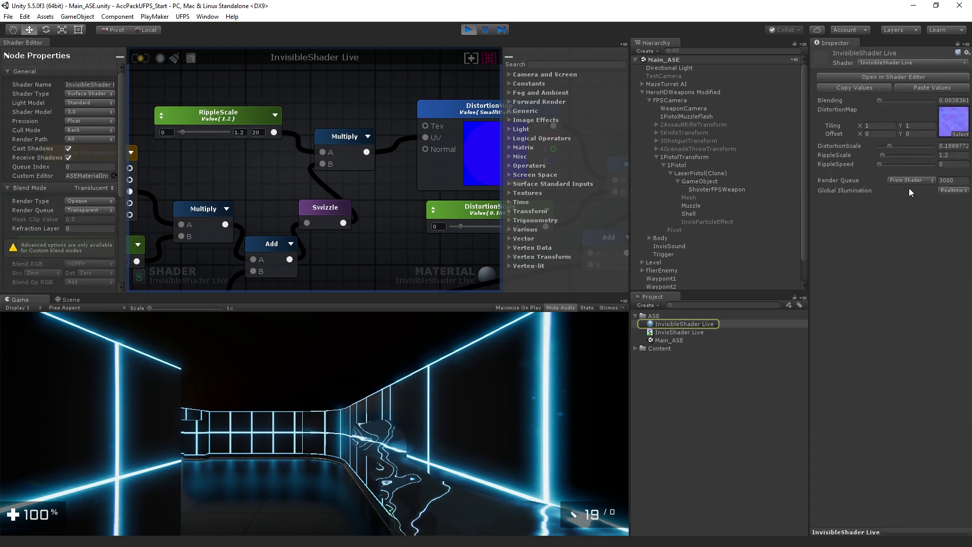
drag(880, 164, 882, 163)
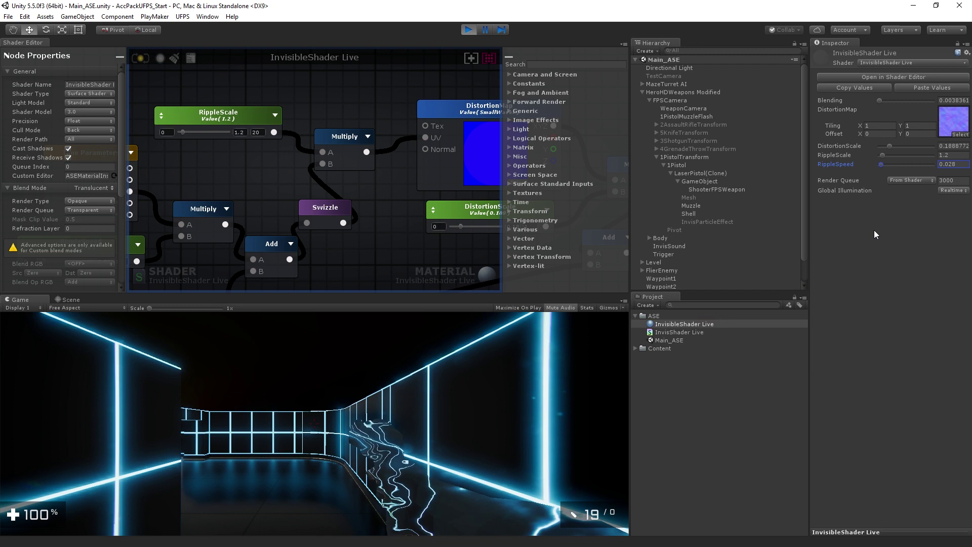
mouse_move(883, 168)
mouse_down()
mouse_move(918, 165)
mouse_move(885, 167)
mouse_up()
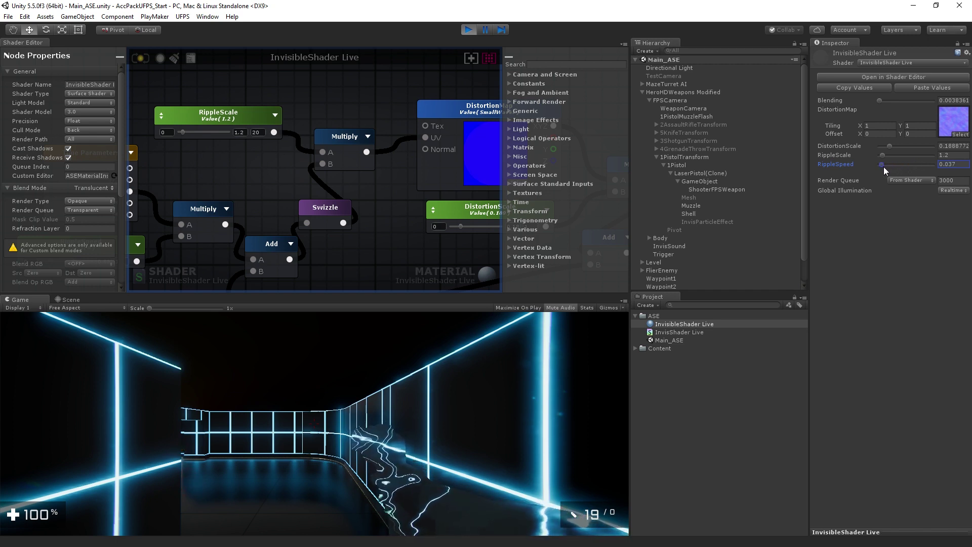
click(889, 154)
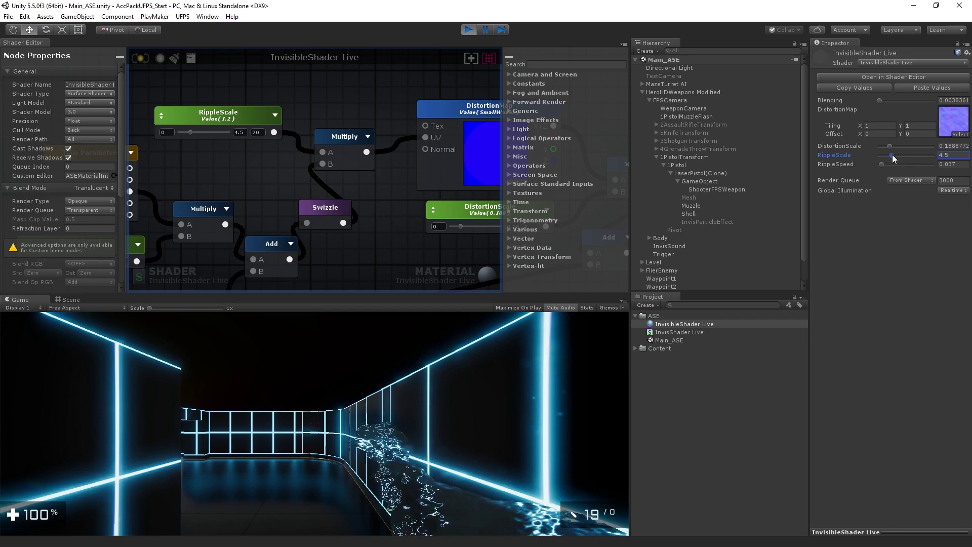
drag(902, 154, 872, 156)
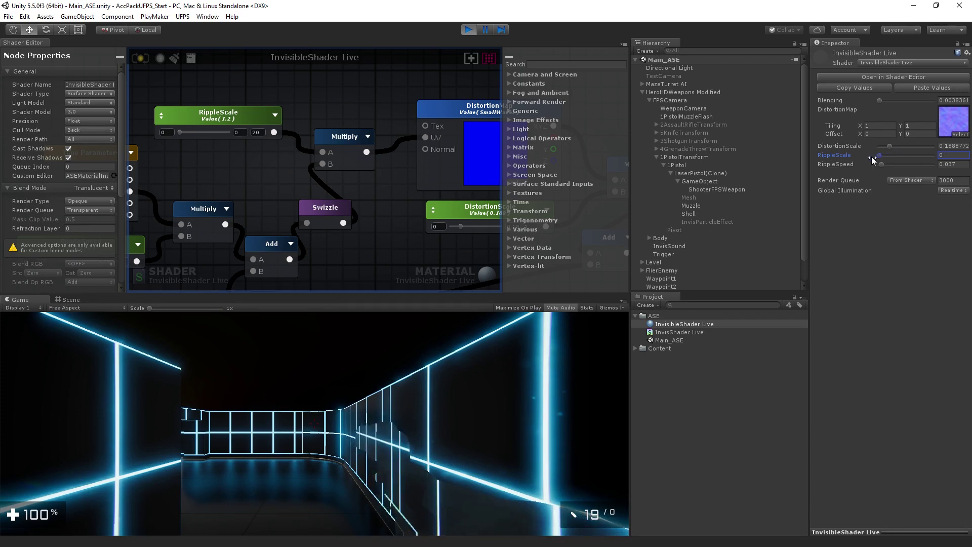
drag(883, 154, 882, 156)
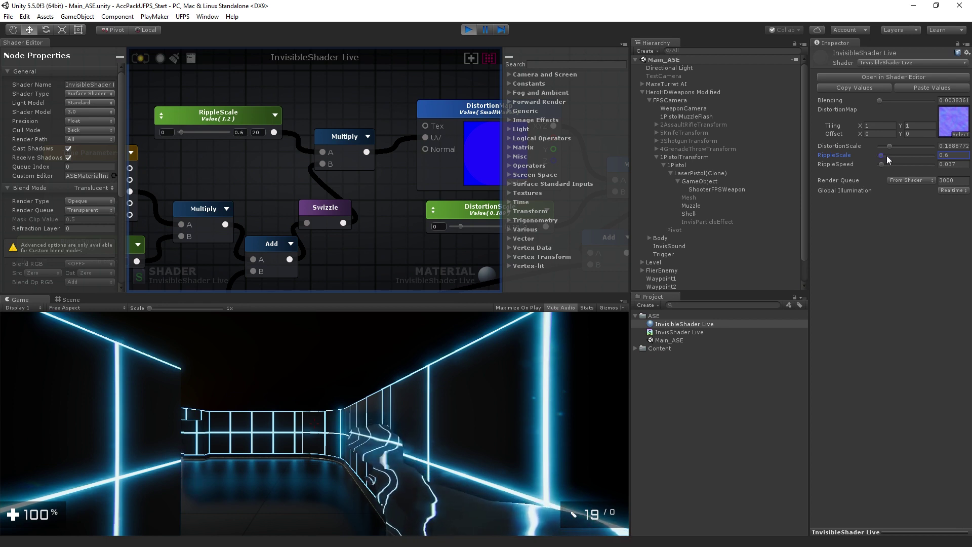
- Tune the material's DistortionScale to 0.236 and RippleScale to 0.8, firing the weapon in the game to check the effect
drag(889, 144, 864, 148)
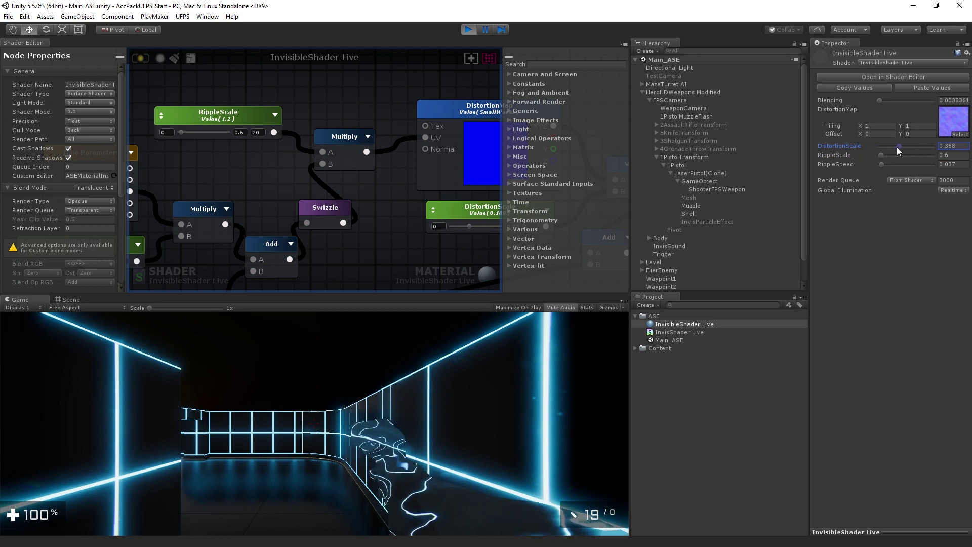
mouse_move(881, 148)
mouse_down()
mouse_move(909, 149)
mouse_move(886, 148)
mouse_up()
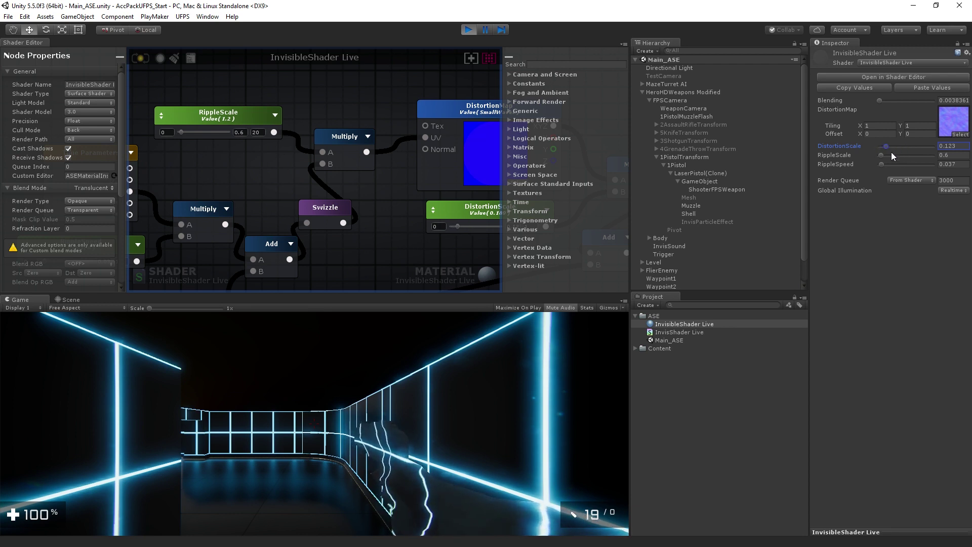
click(468, 403)
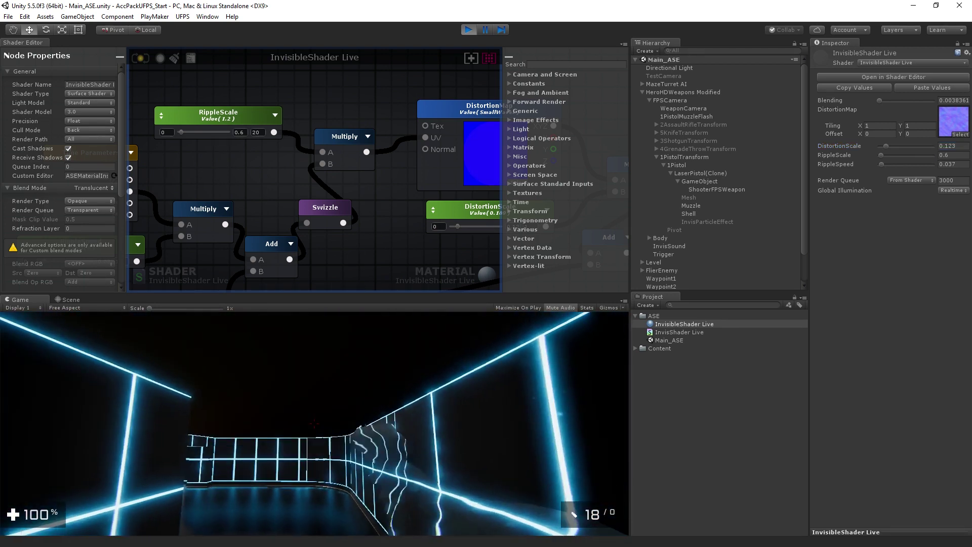
drag(889, 147, 892, 148)
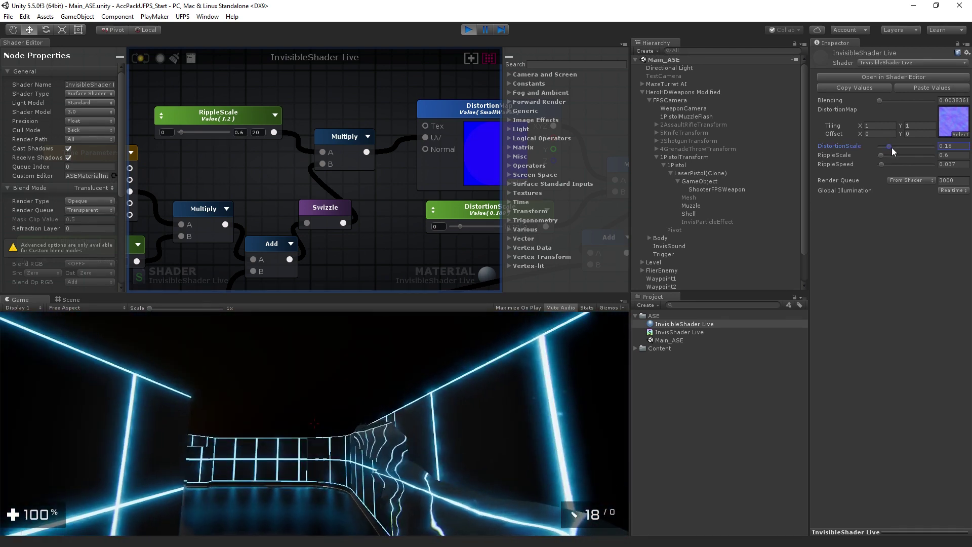
drag(882, 157, 883, 156)
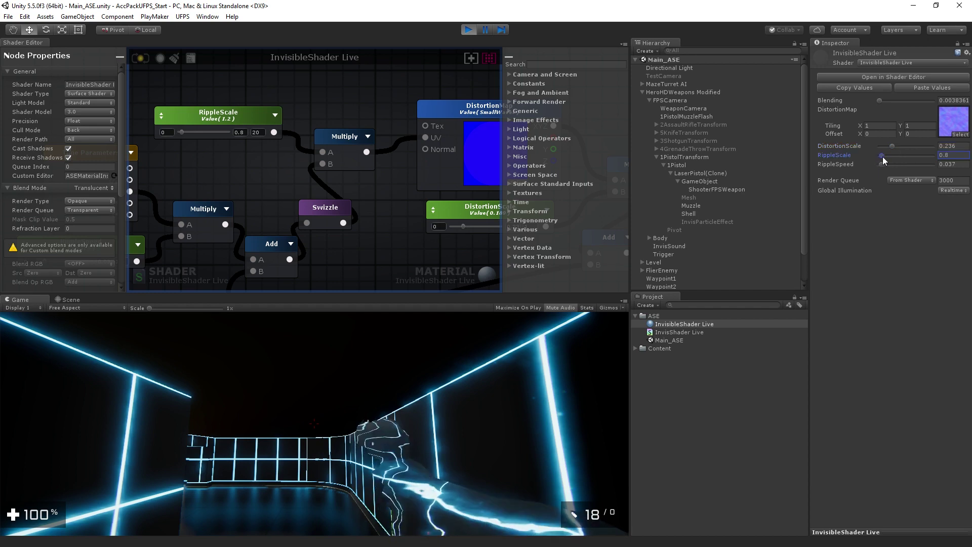
click(399, 448)
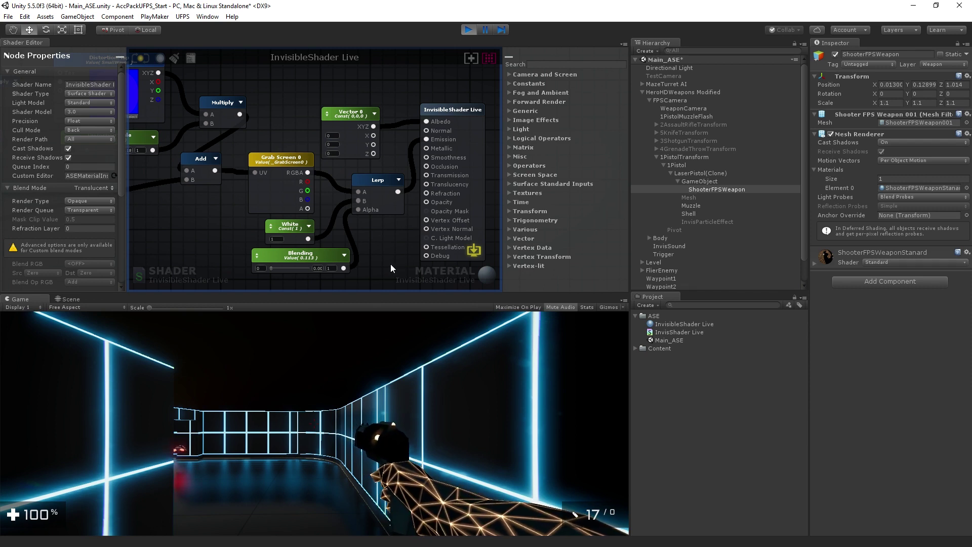
- Connect the Lerp node's output to the Metallic and Smoothness inputs of the InvisibleShader Live output node
scroll(369, 238, up, 3)
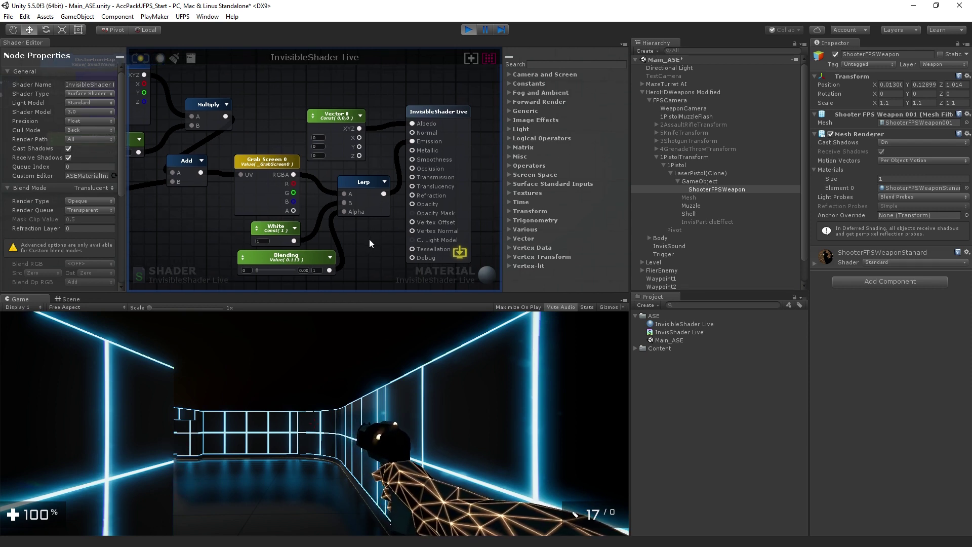
middle_drag(367, 245, 316, 261)
drag(313, 189, 284, 184)
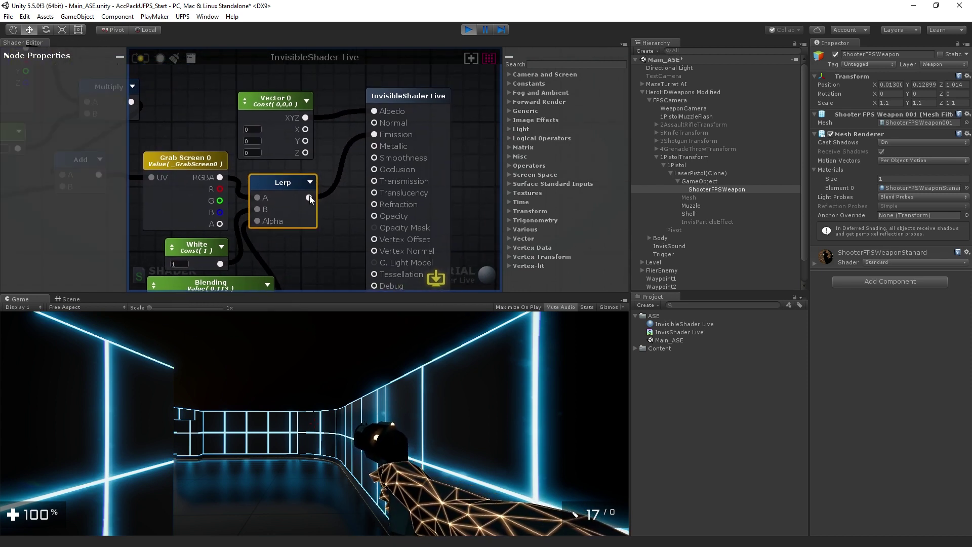
drag(309, 198, 375, 157)
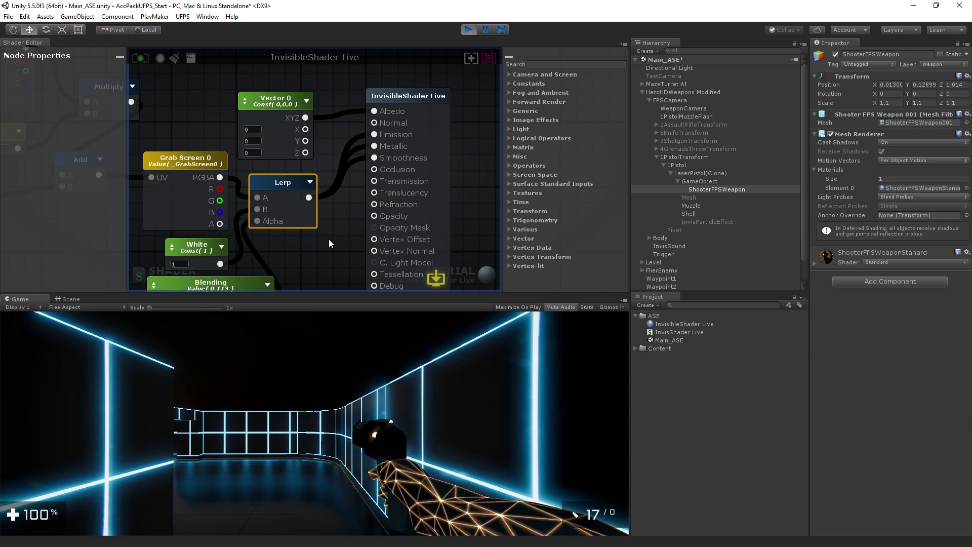
- Review the shader graph from the Lerp node back to the Grab Screen Position node, and stop the running game
middle_drag(331, 239, 378, 223)
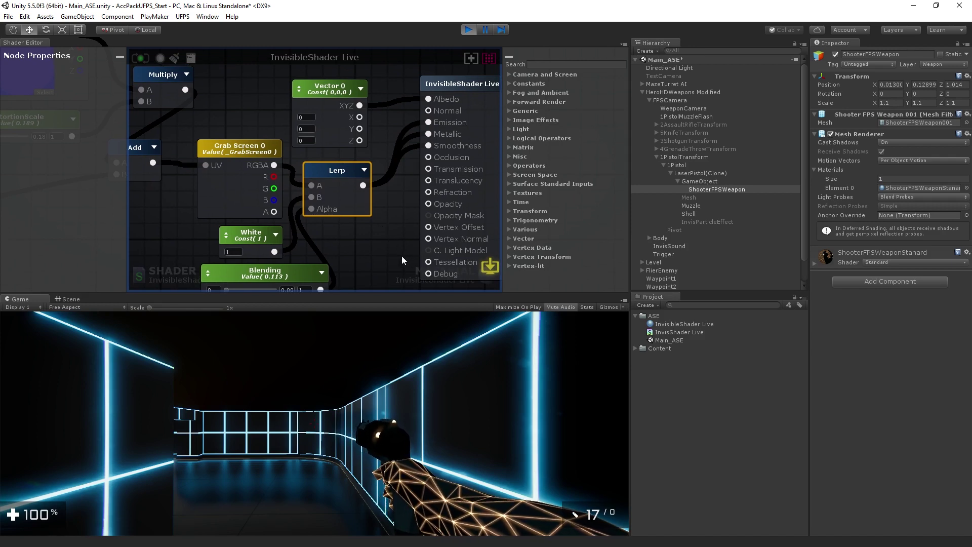
scroll(390, 241, down, 4)
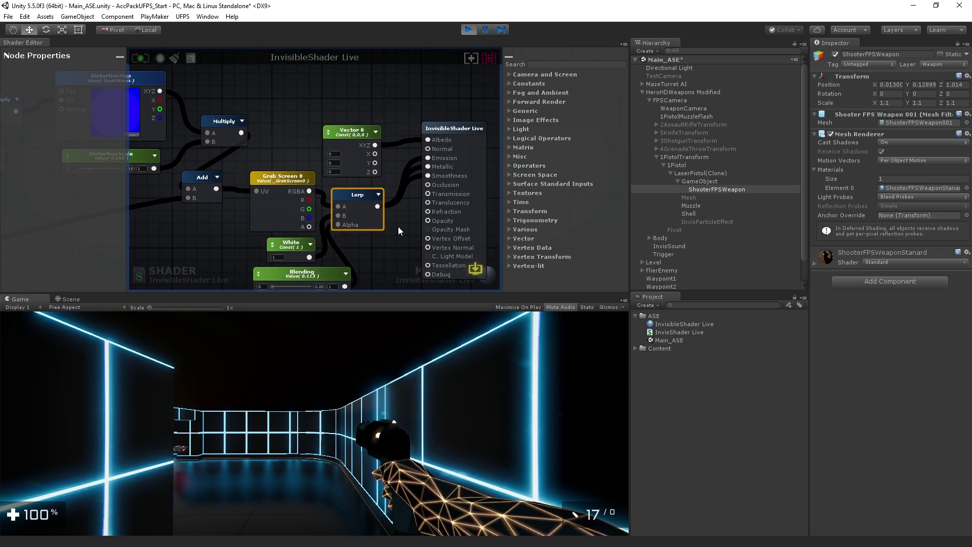
middle_drag(397, 226, 432, 190)
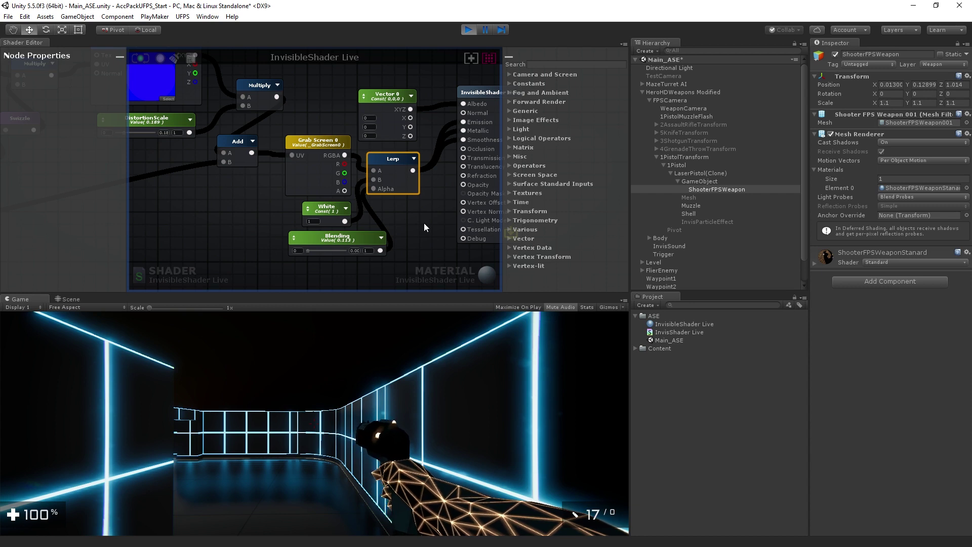
middle_drag(234, 230, 411, 228)
scroll(260, 238, down, 1)
middle_drag(296, 240, 387, 238)
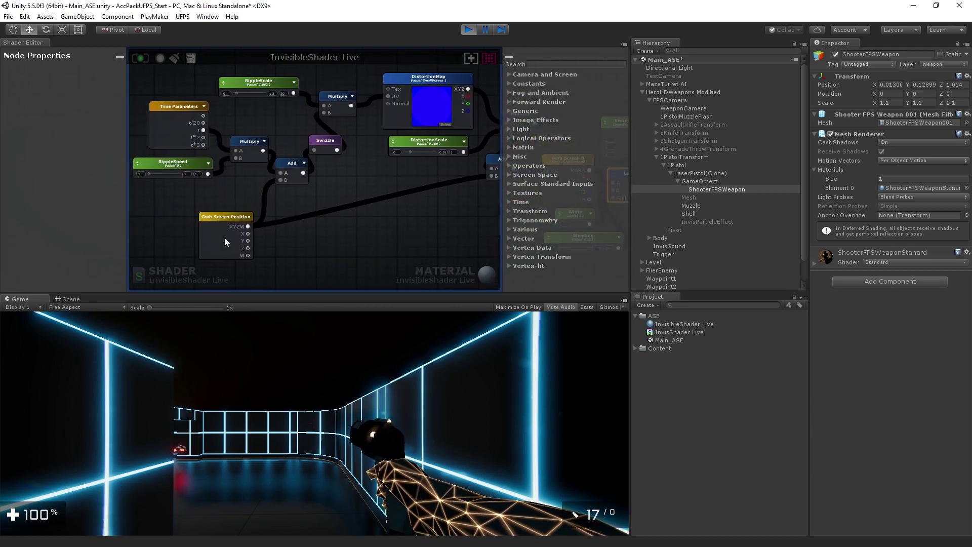
click(221, 216)
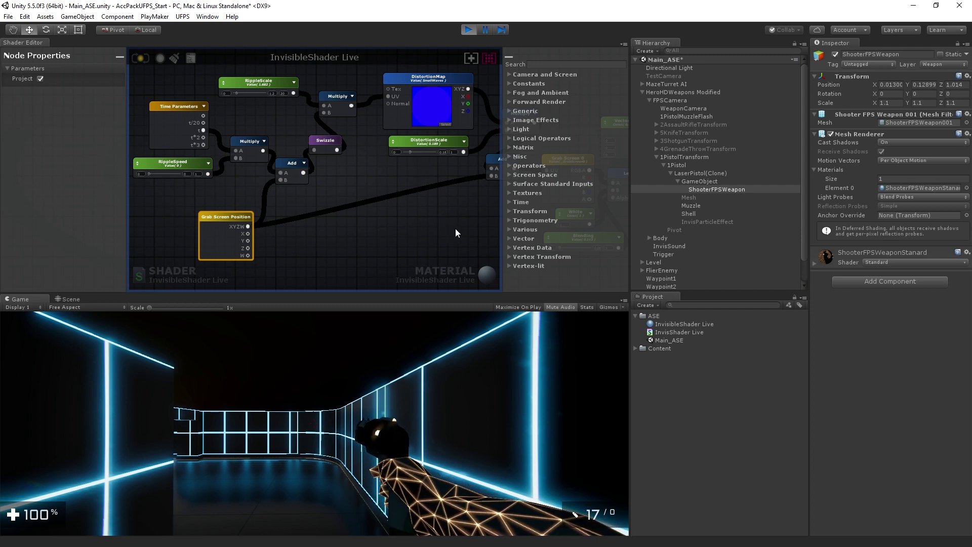
click(469, 30)
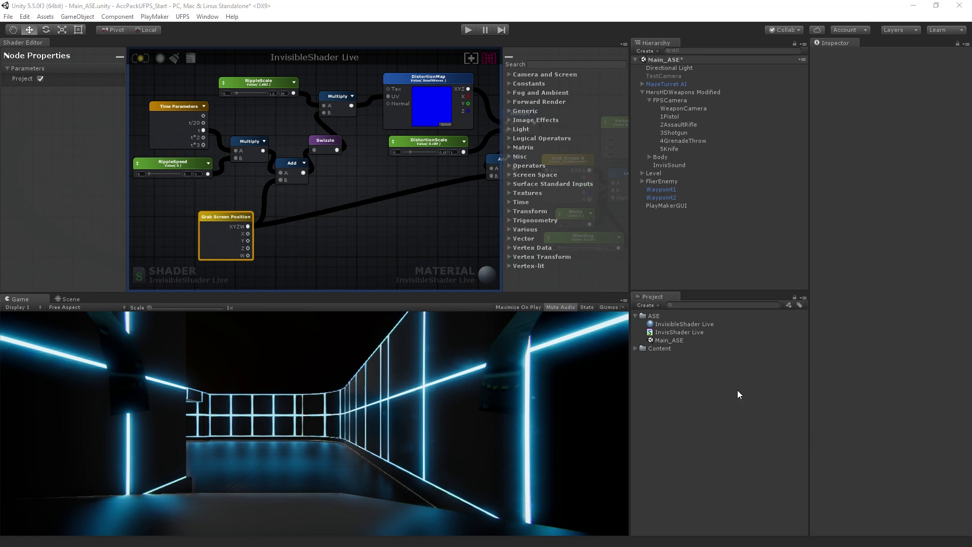
- Compile the updated InvisibleShader Live graph and open the InvisShader Live file's source code in MonoDevelop
click(690, 333)
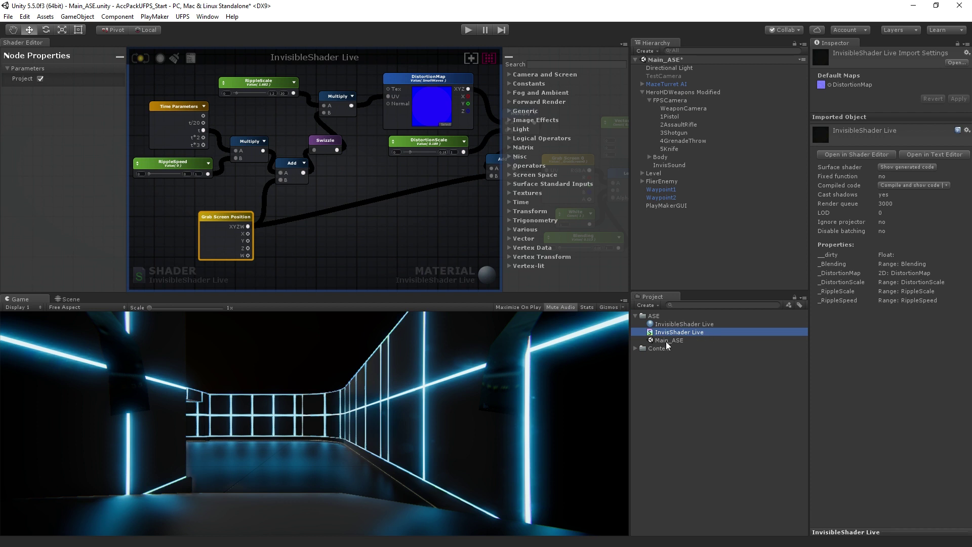
click(141, 57)
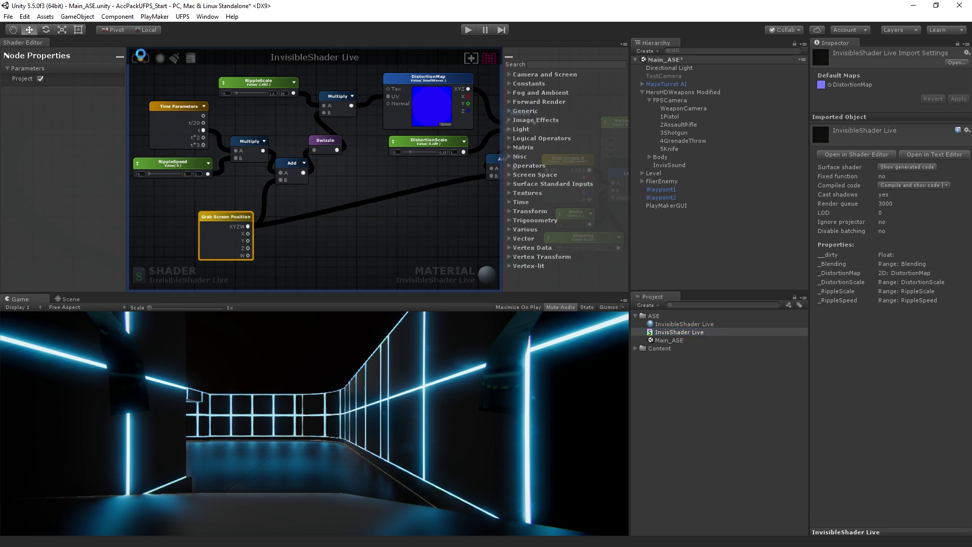
click(685, 333)
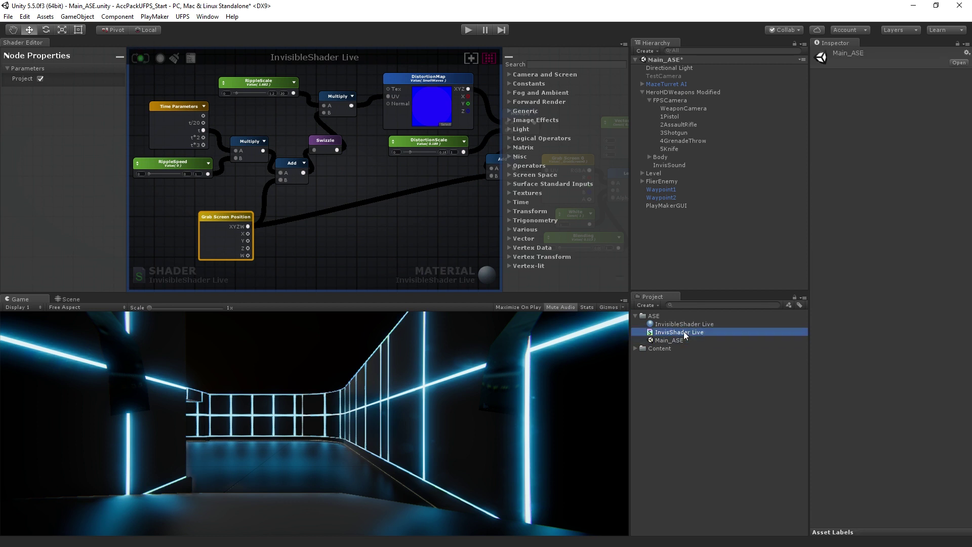
click(933, 152)
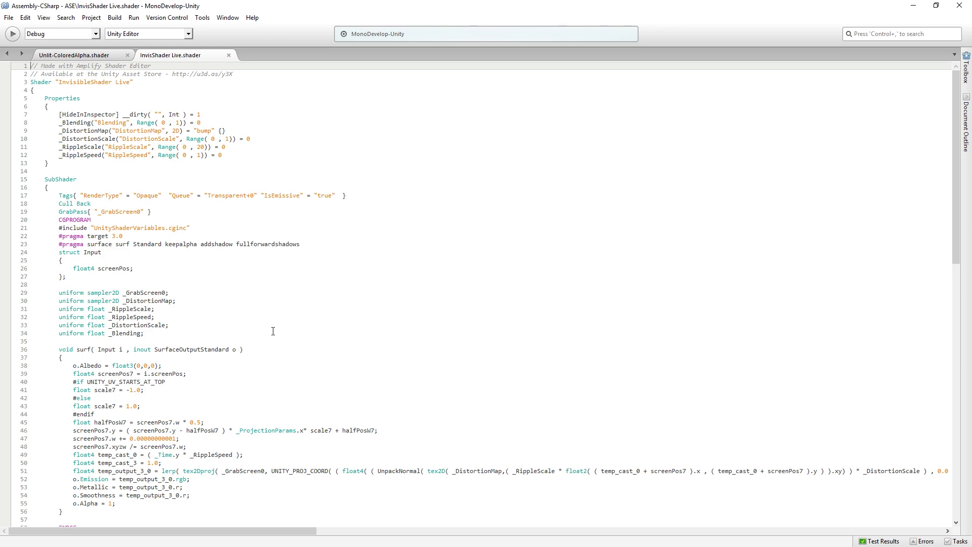
- Examine the generated shader code, highlighting the node data block from ASEBEGIN to ASEEND, and return to the SubShader section
scroll(273, 330, down, 12)
scroll(268, 330, down, 8)
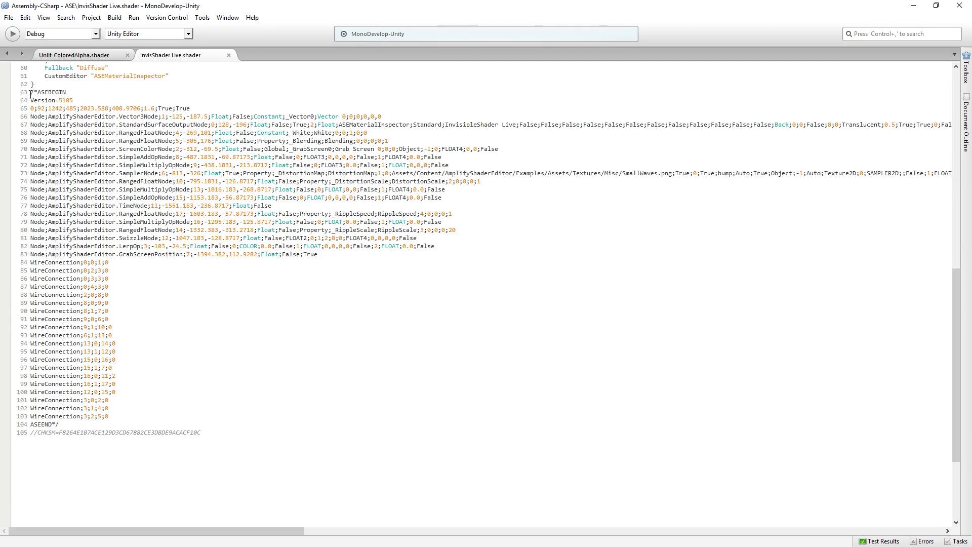
drag(119, 424, 33, 91)
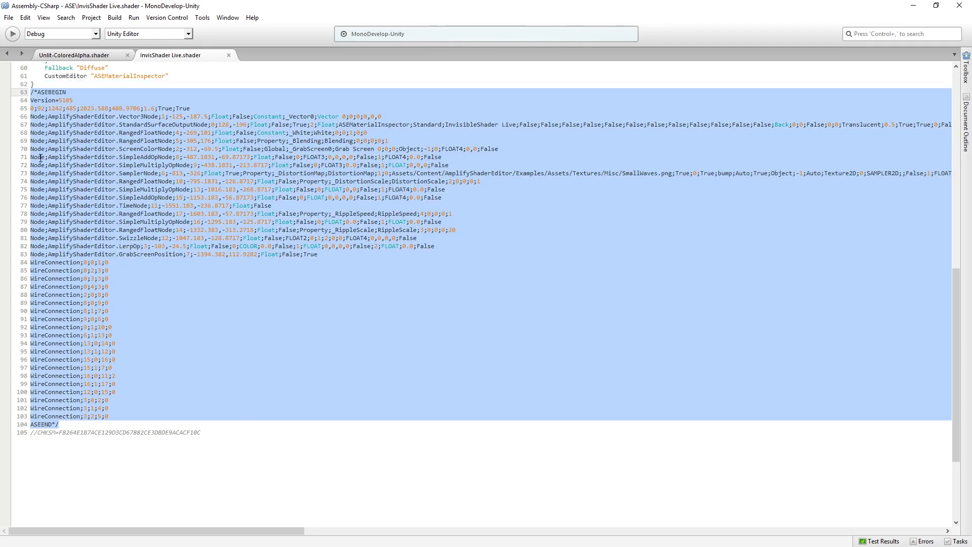
click(122, 424)
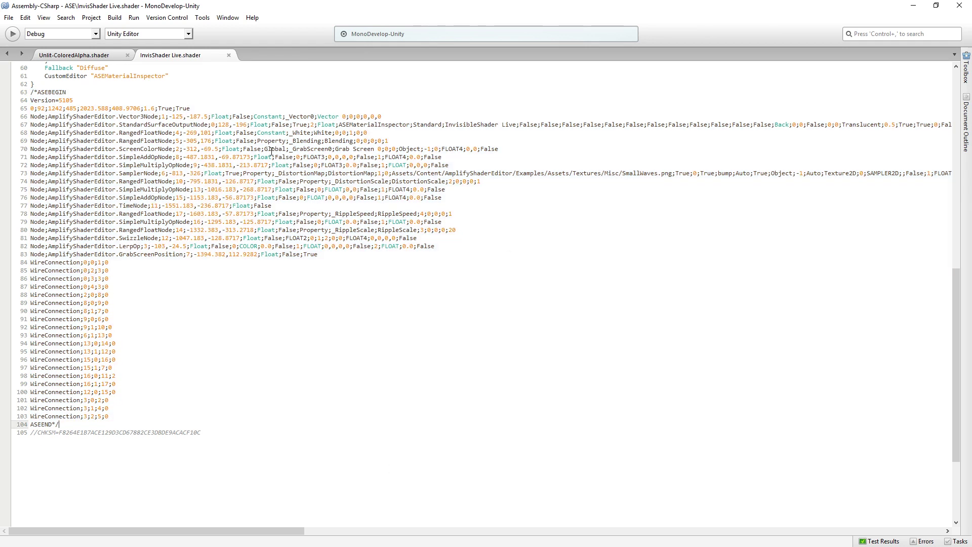
scroll(309, 248, up, 20)
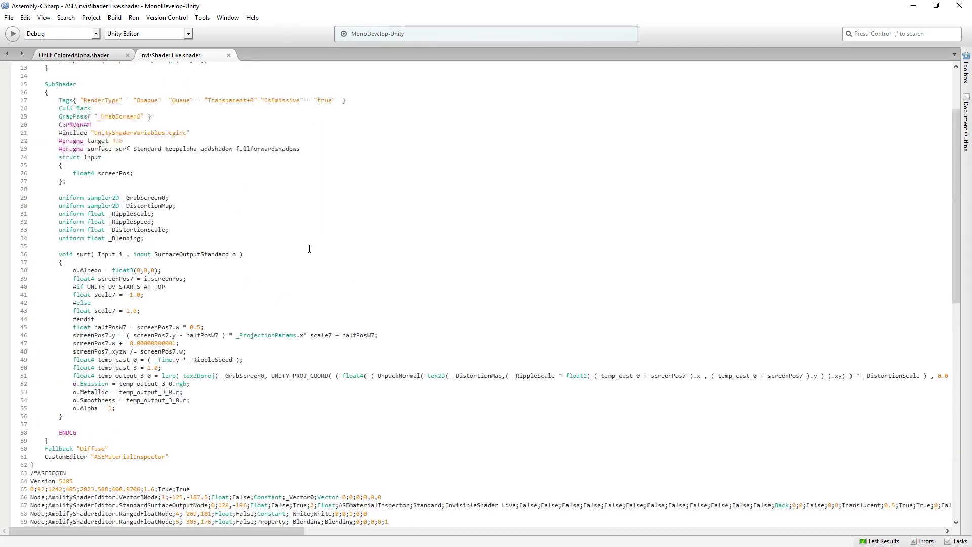